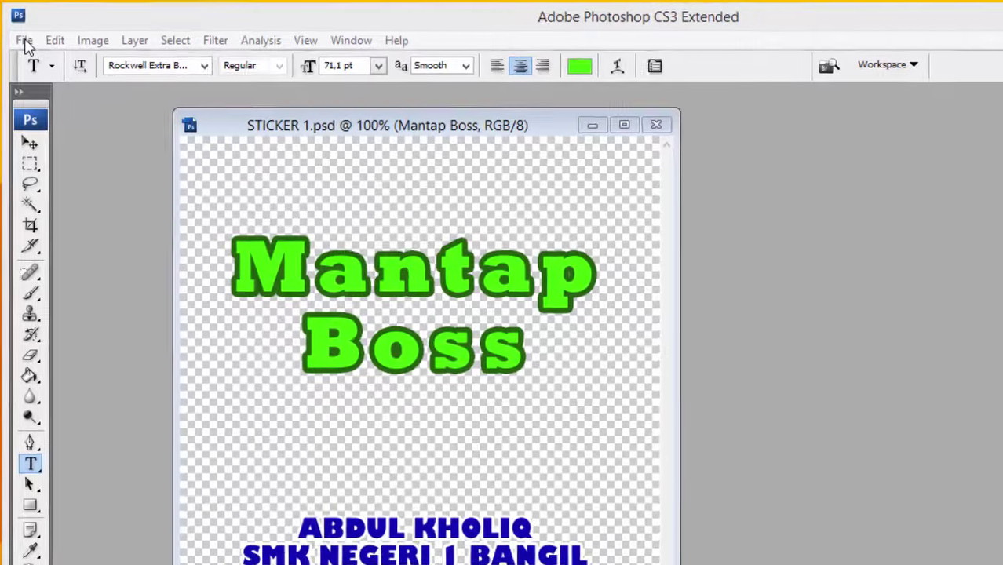
# - Save the sticker as STICKER 2.psd in the TELEGRAM-STICKER folder, accepting the Photoshop format options
pyautogui.click(18, 31)
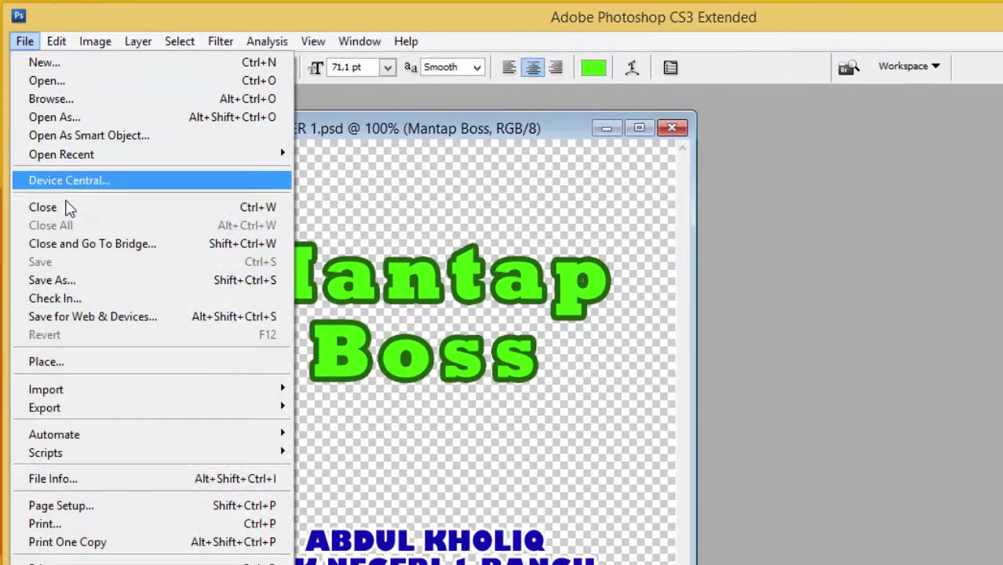
pyautogui.click(68, 281)
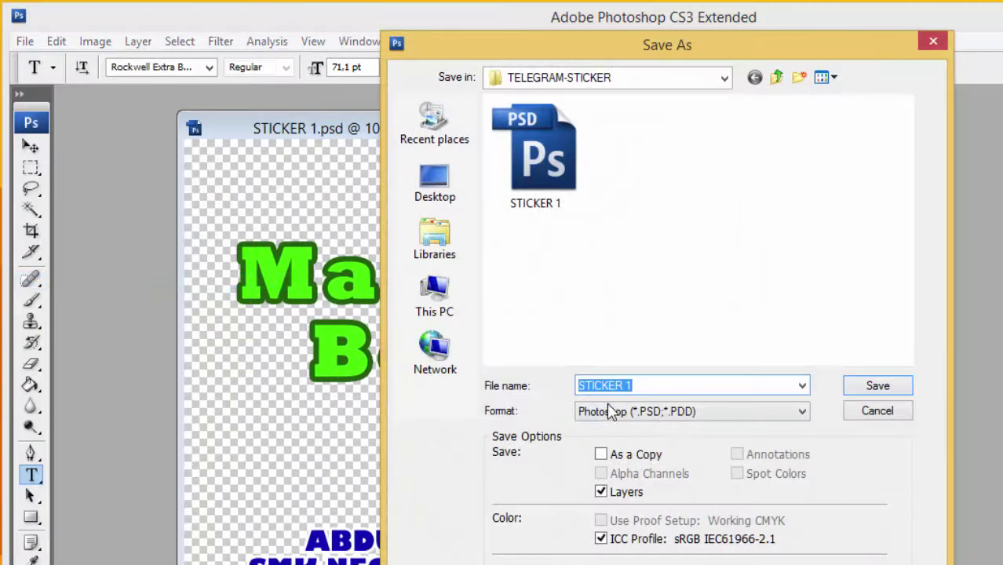
pyautogui.press('BackSpace')
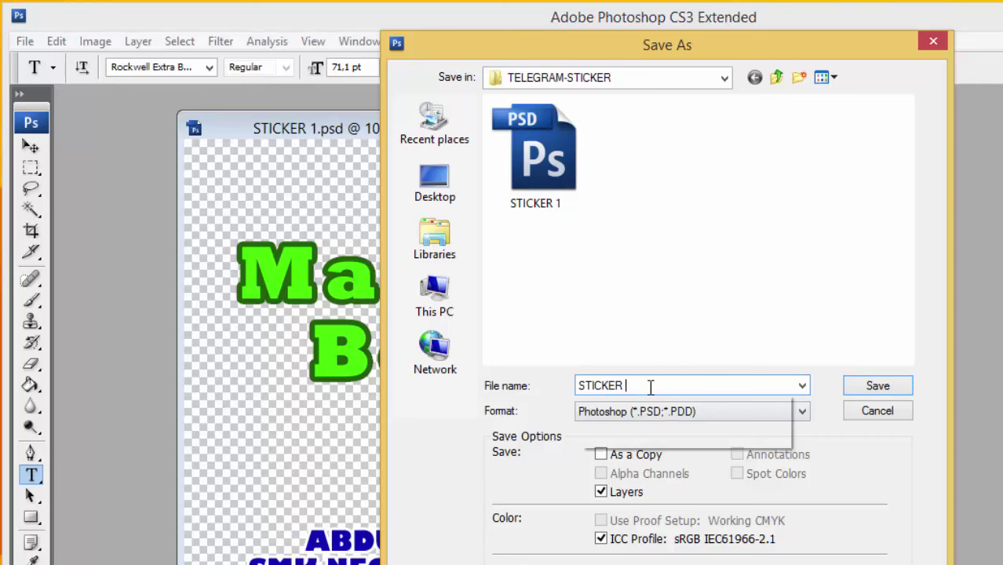
pyautogui.write('2')
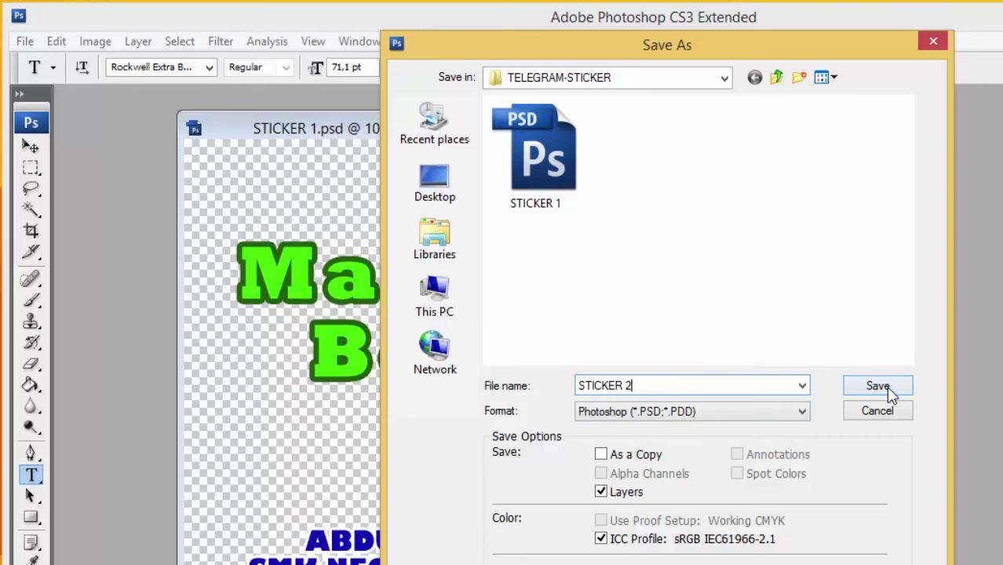
pyautogui.click(891, 390)
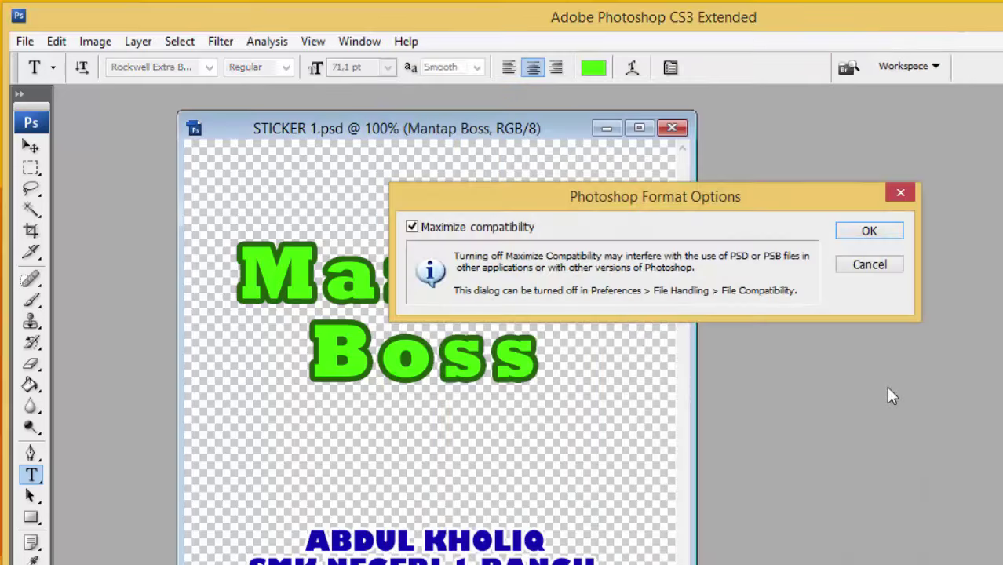
pyautogui.click(867, 233)
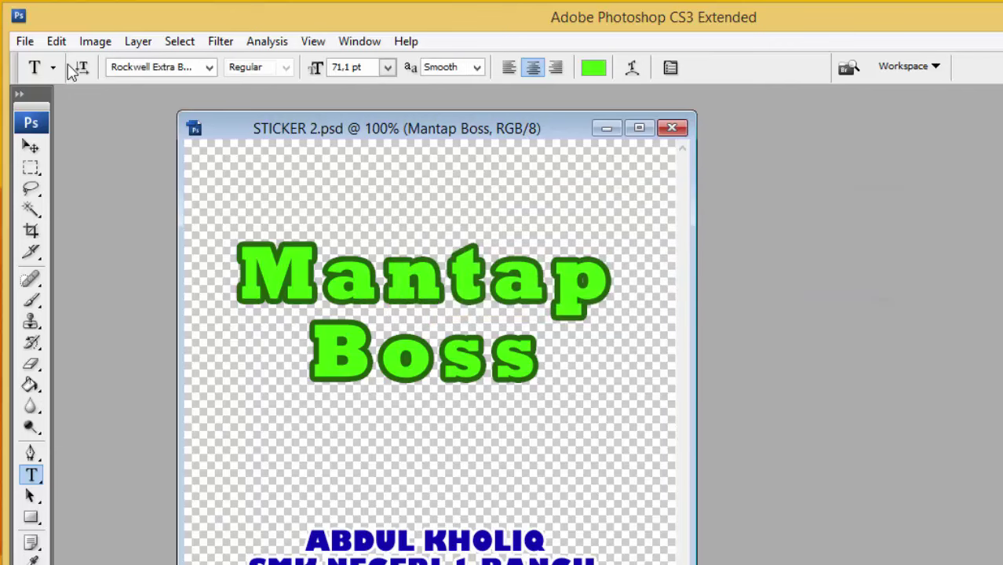
pyautogui.click(24, 41)
pyautogui.click(43, 82)
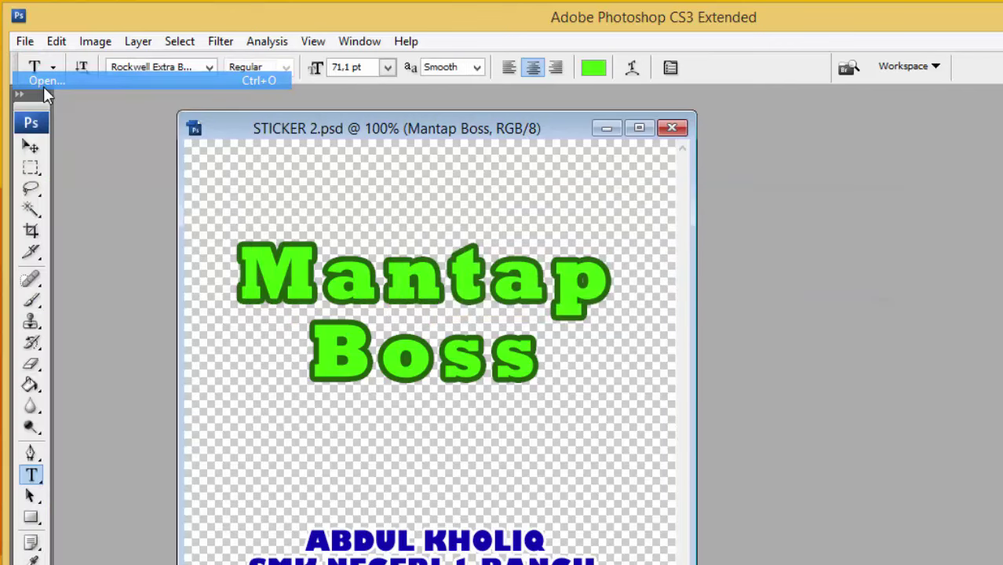
pyautogui.click(440, 302)
pyautogui.scroll(-3, 546, 328)
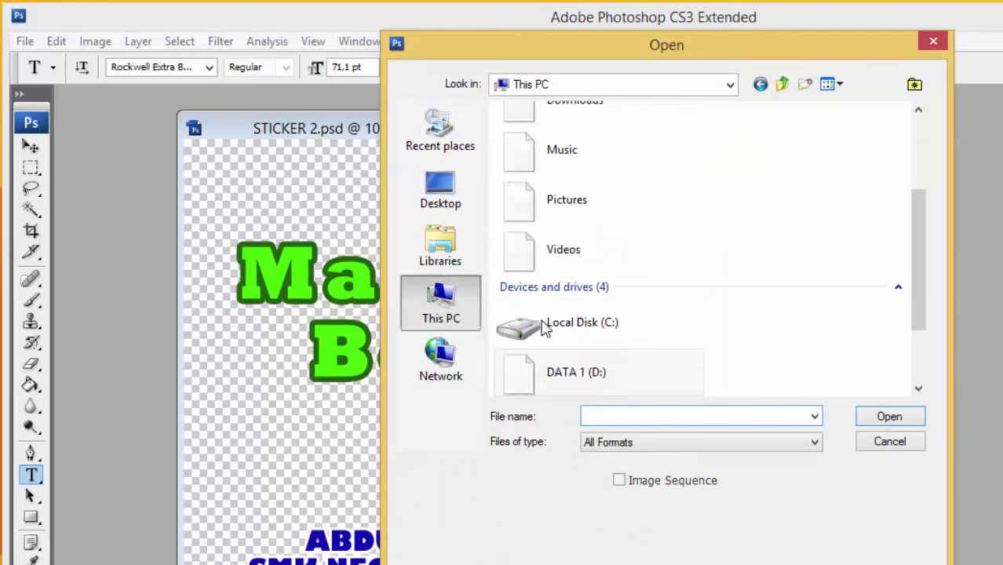
pyautogui.doubleClick(601, 381)
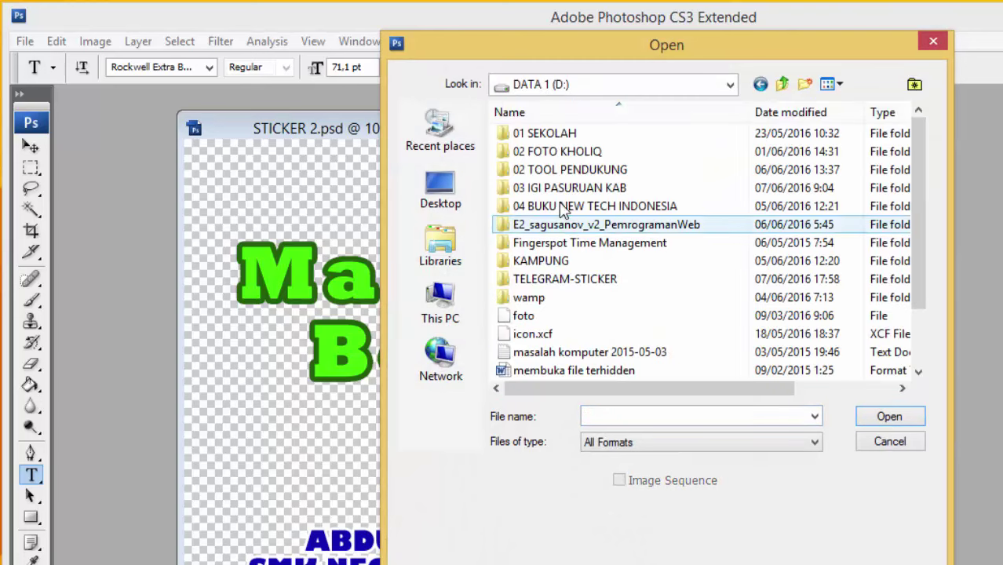
pyautogui.doubleClick(549, 151)
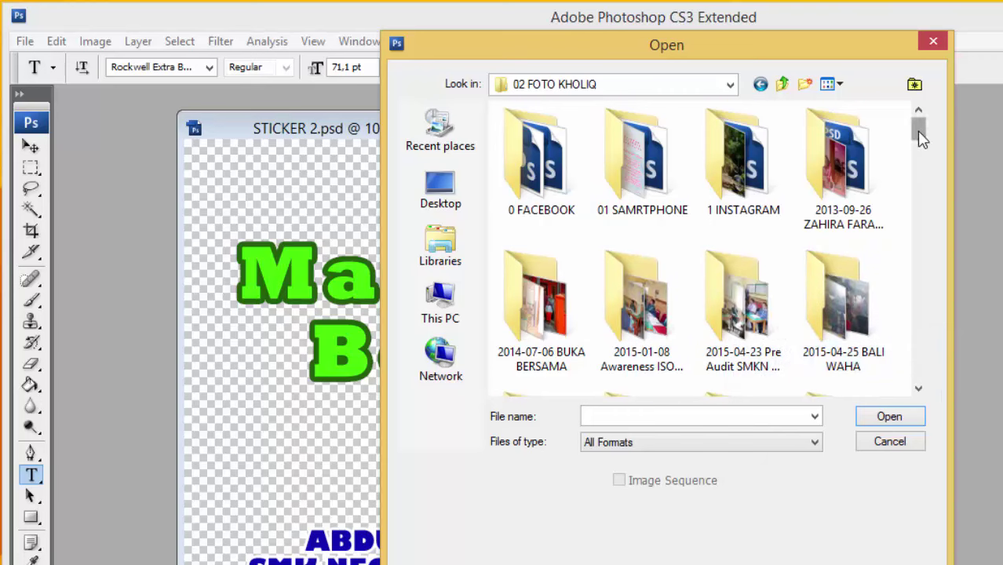
pyautogui.moveTo(922, 139); pyautogui.dragTo(924, 162)
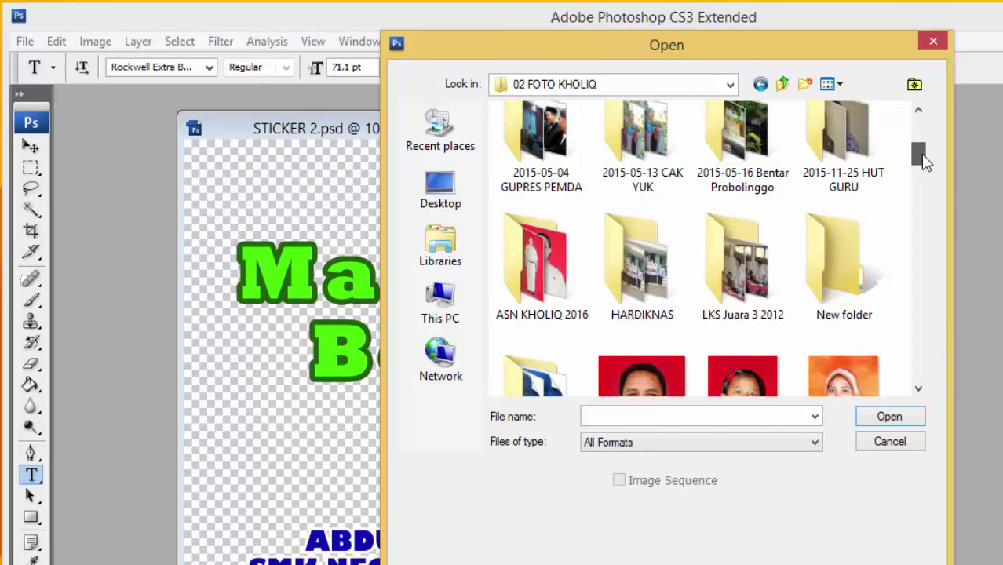
pyautogui.doubleClick(534, 267)
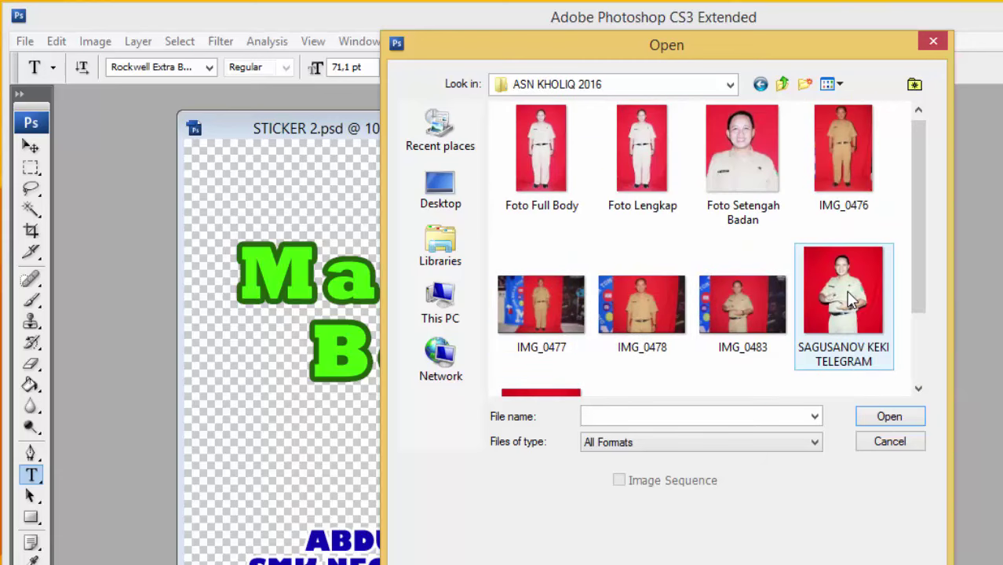
pyautogui.doubleClick(846, 291)
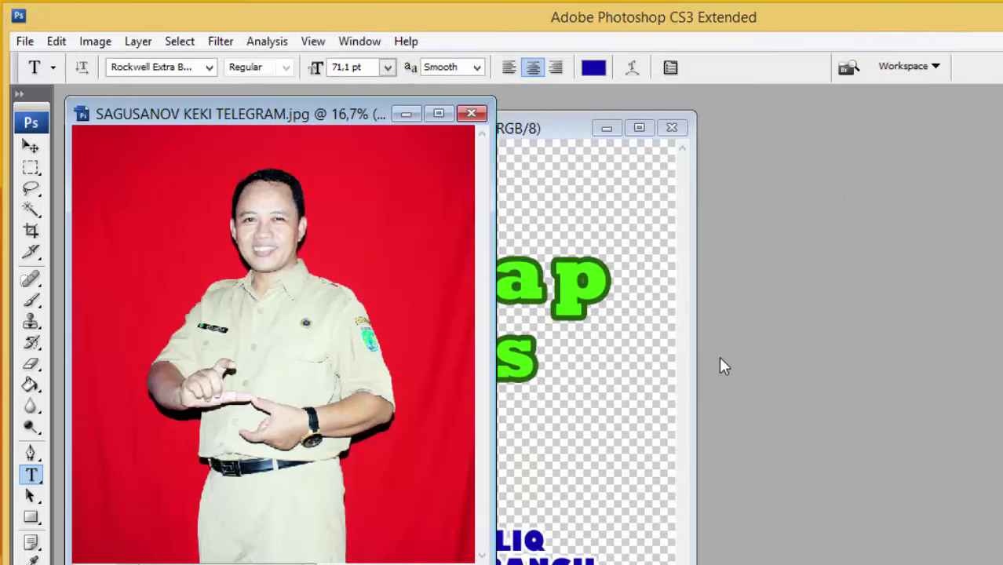
# - Resize the photo to 512 px wide (512×557) with proportions constrained
pyautogui.click(95, 41)
pyautogui.click(124, 179)
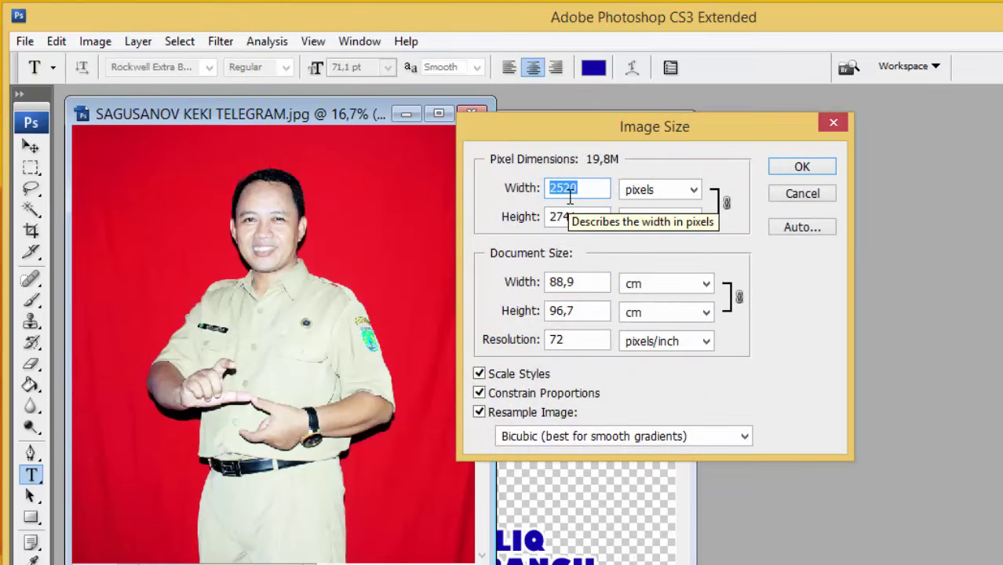
pyautogui.write('512')
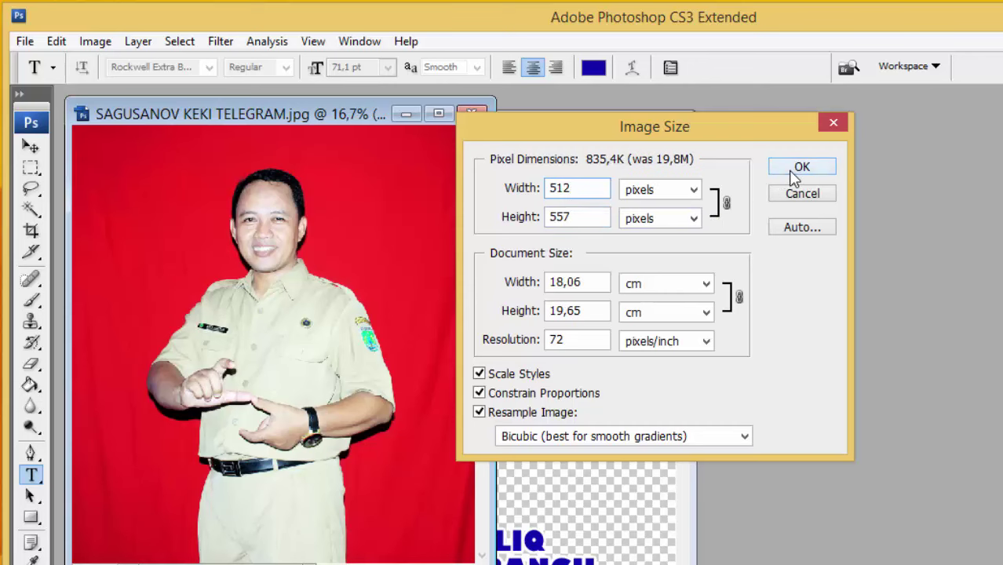
pyautogui.click(796, 169)
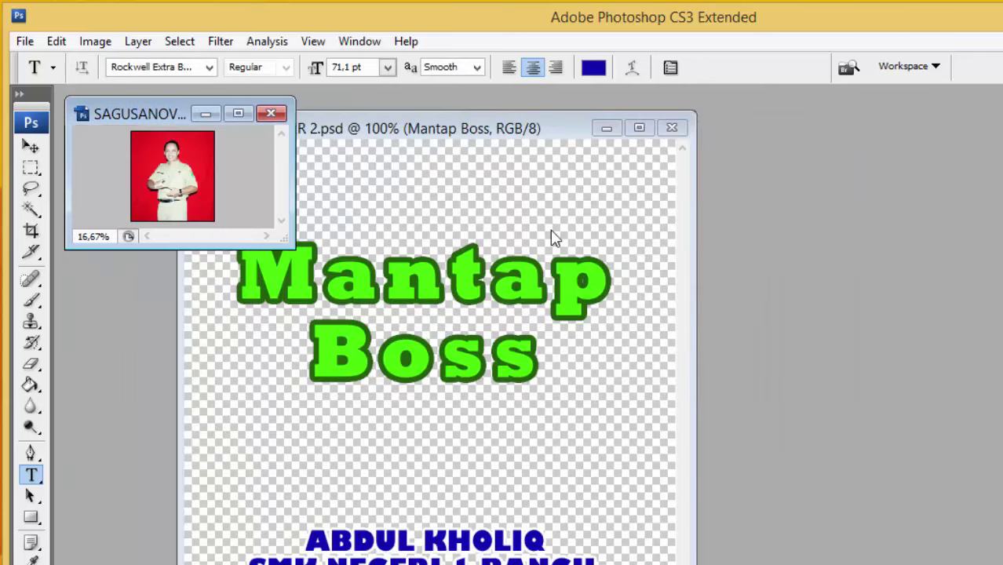
# - Drag the resized photo into STICKER 2.psd as a new Layer 1 with the Move tool
pyautogui.click(31, 145)
pyautogui.moveTo(172, 180); pyautogui.dragTo(476, 394)
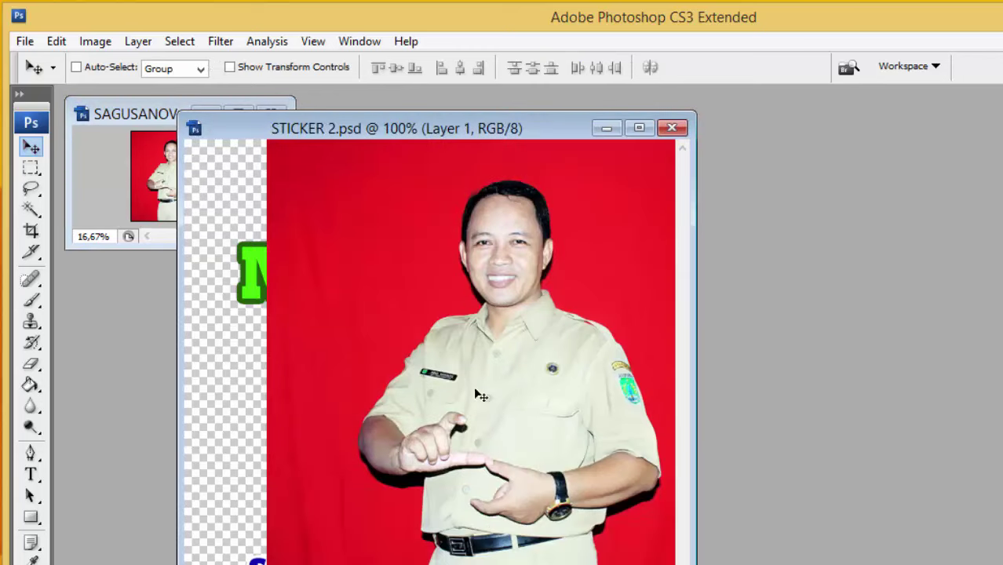
pyautogui.moveTo(270, 144); pyautogui.dragTo(372, 195)
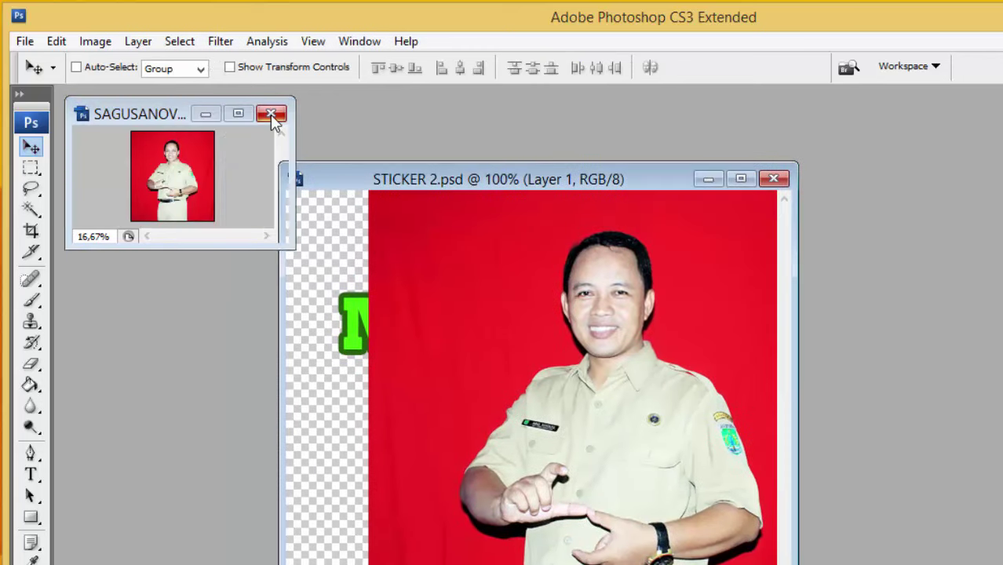
# - Close the original photo without saving and bring the sticker window back into view
pyautogui.click(270, 113)
pyautogui.click(656, 297)
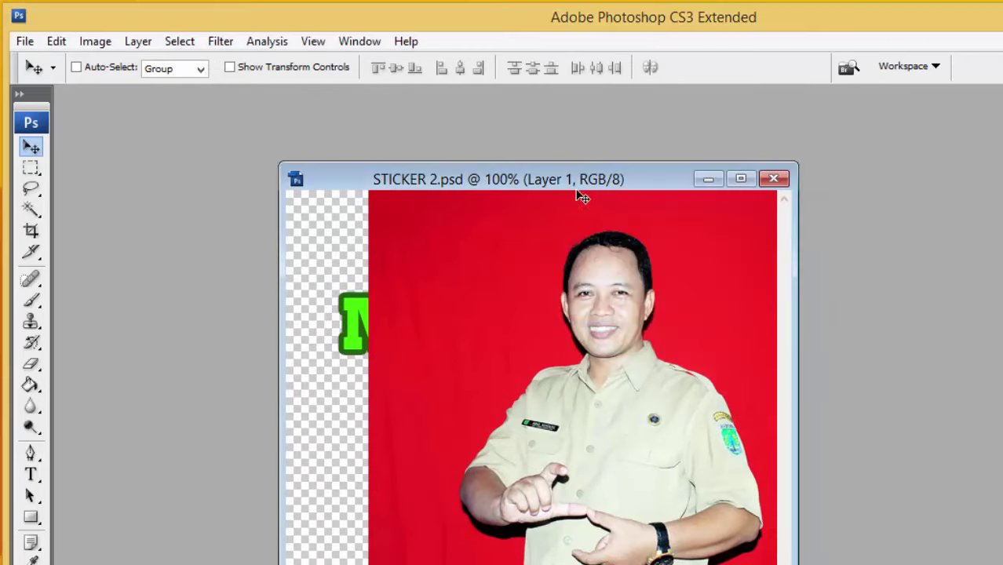
pyautogui.moveTo(579, 190); pyautogui.dragTo(470, 139)
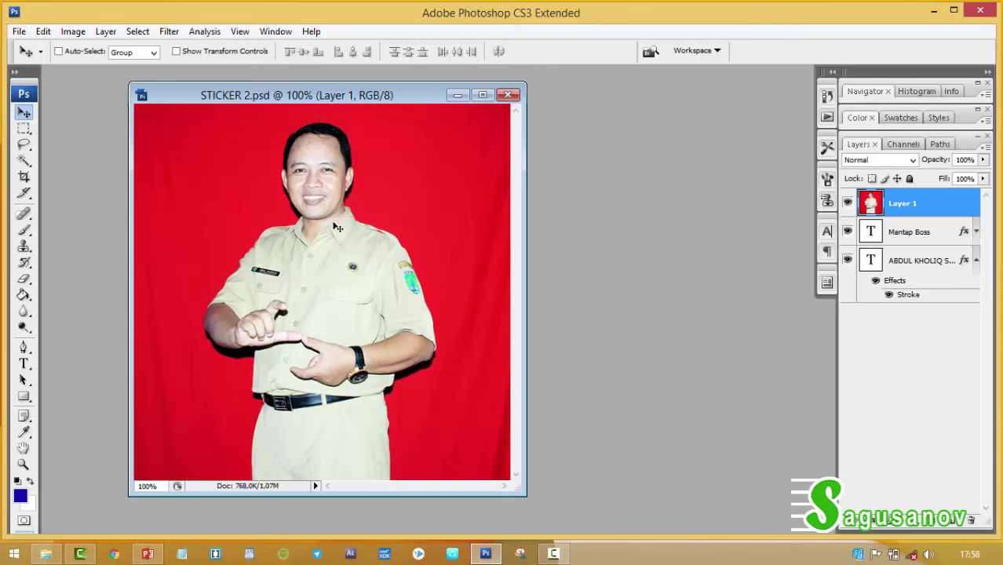
# - Darken the photo layer with a Curves adjustment, pulling the curve's midpoint down and right
pyautogui.click(73, 35)
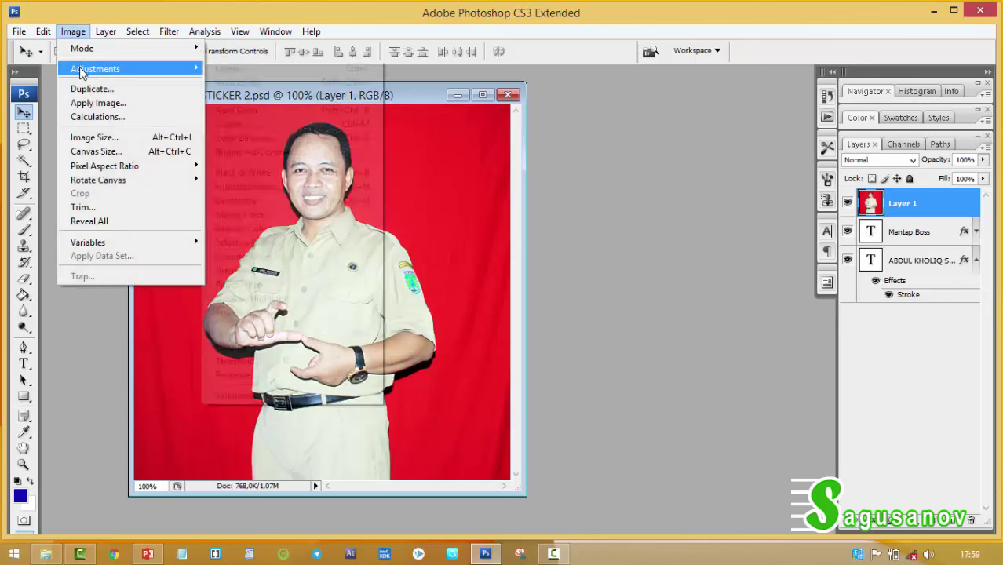
pyautogui.moveTo(95, 69)
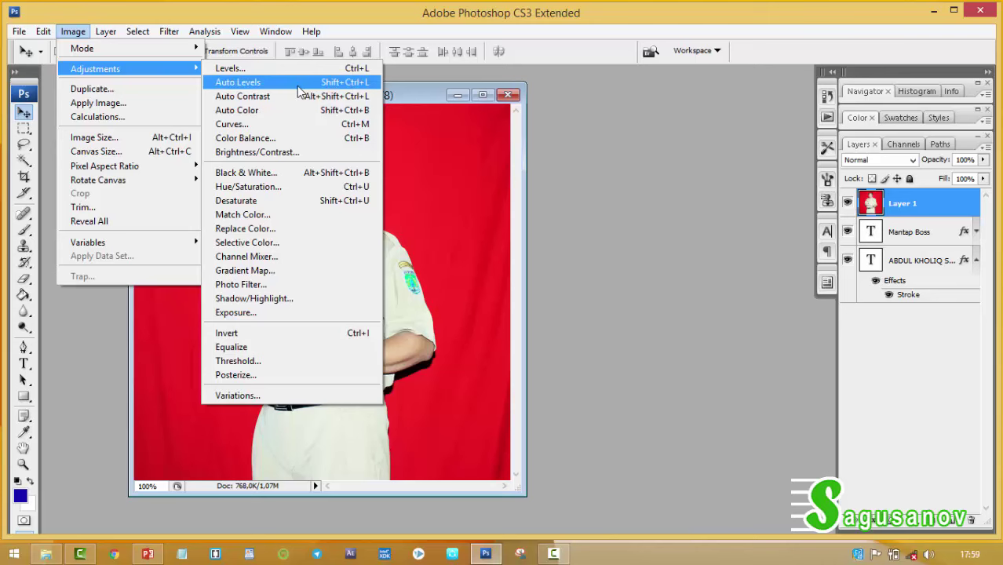
pyautogui.click(293, 126)
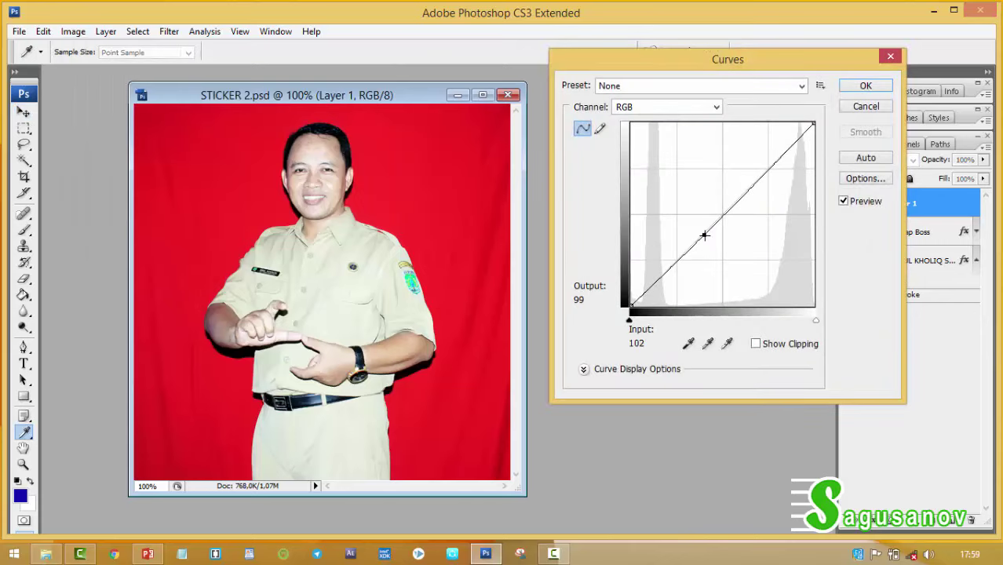
pyautogui.moveTo(704, 235); pyautogui.dragTo(750, 262)
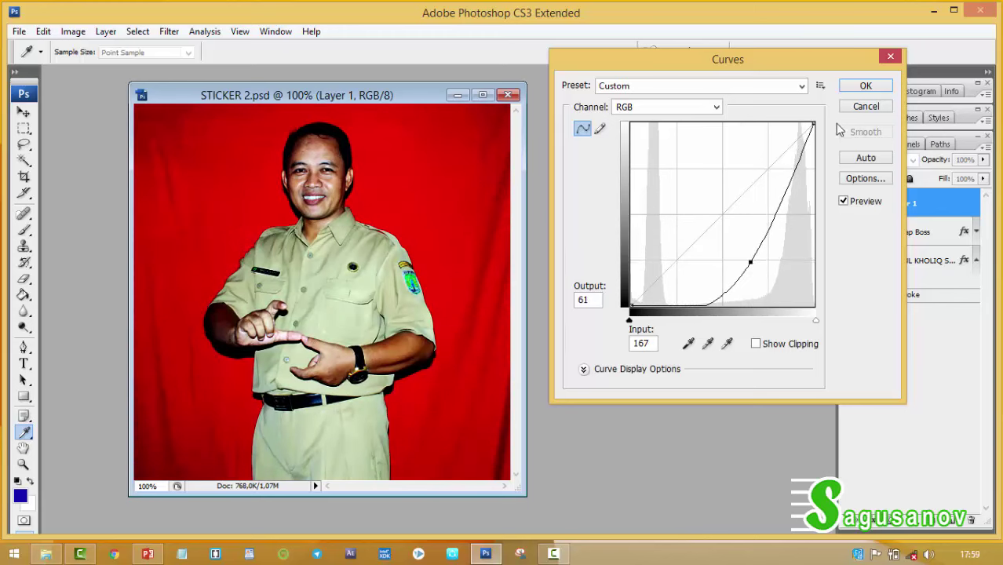
pyautogui.click(861, 87)
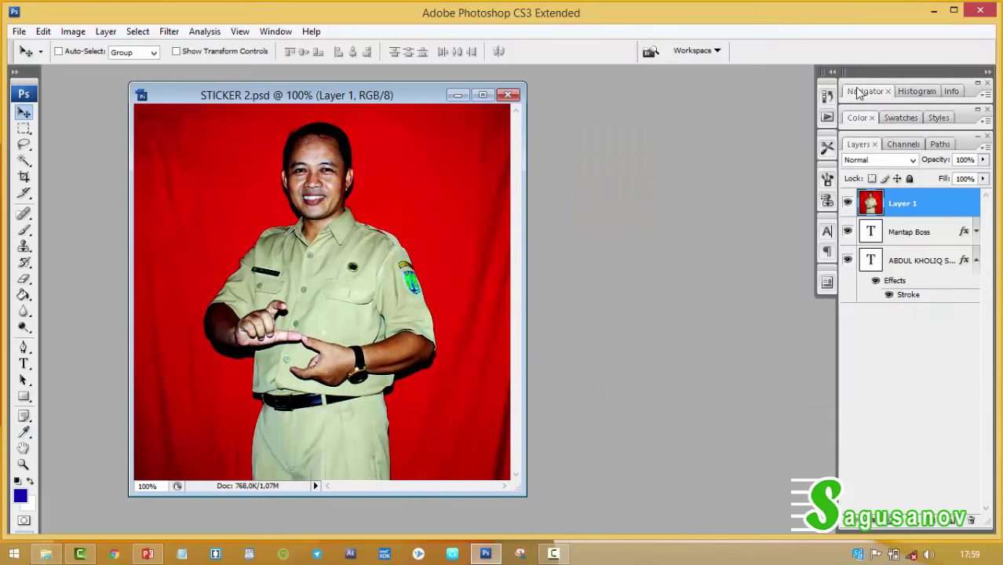
# - Magic Wand-select the red background around the man and delete it
pyautogui.click(24, 161)
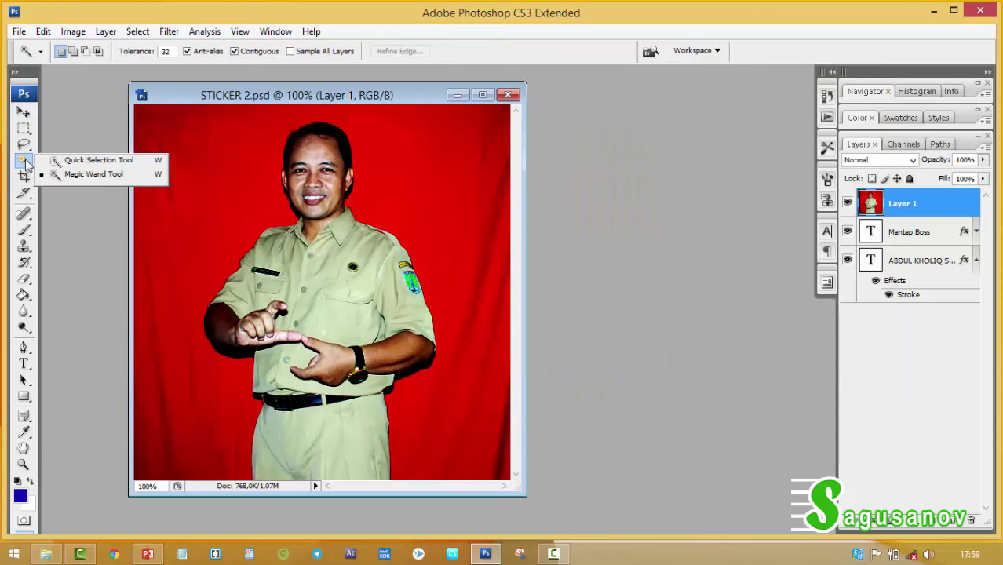
pyautogui.click(53, 175)
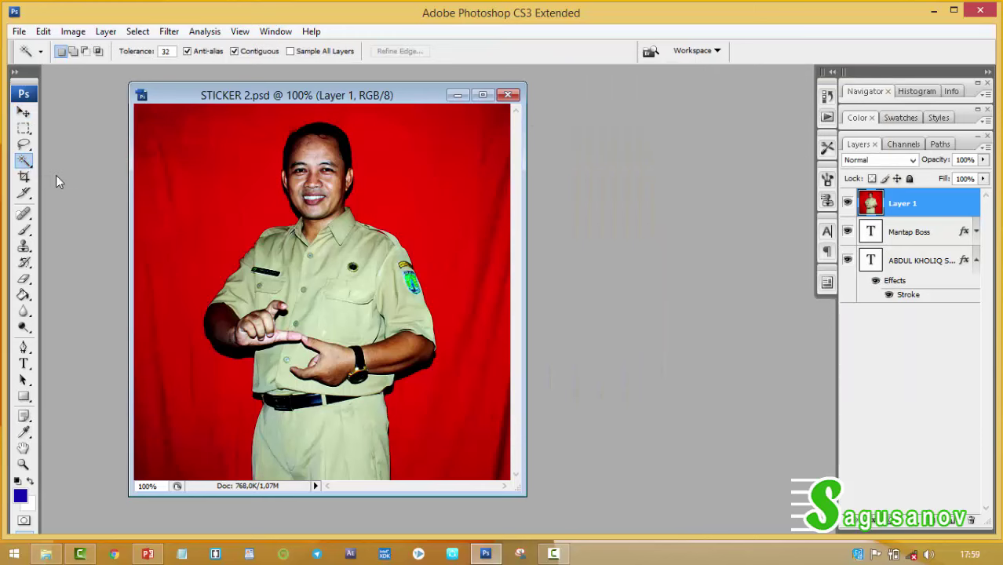
pyautogui.click(200, 178)
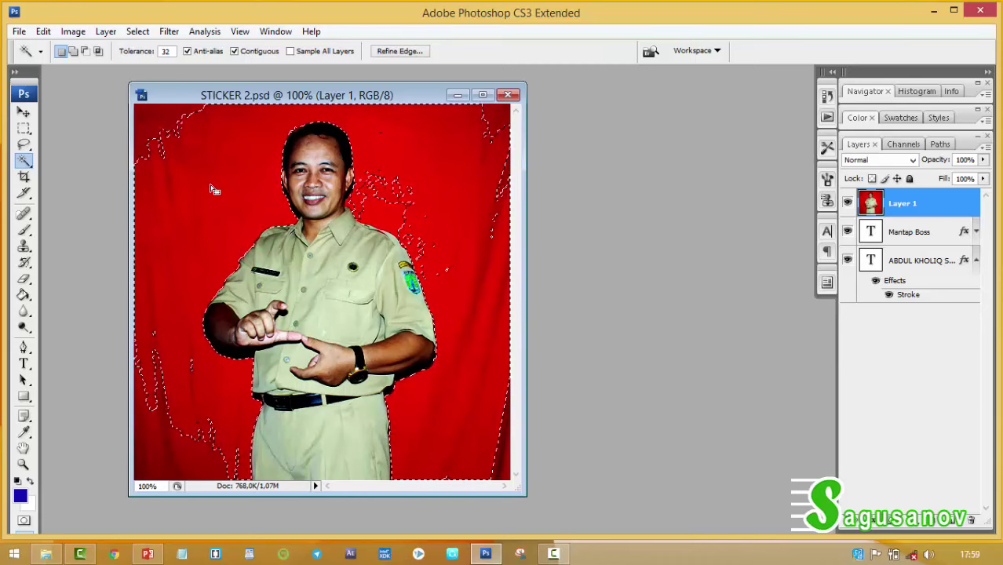
pyautogui.press('Delete')
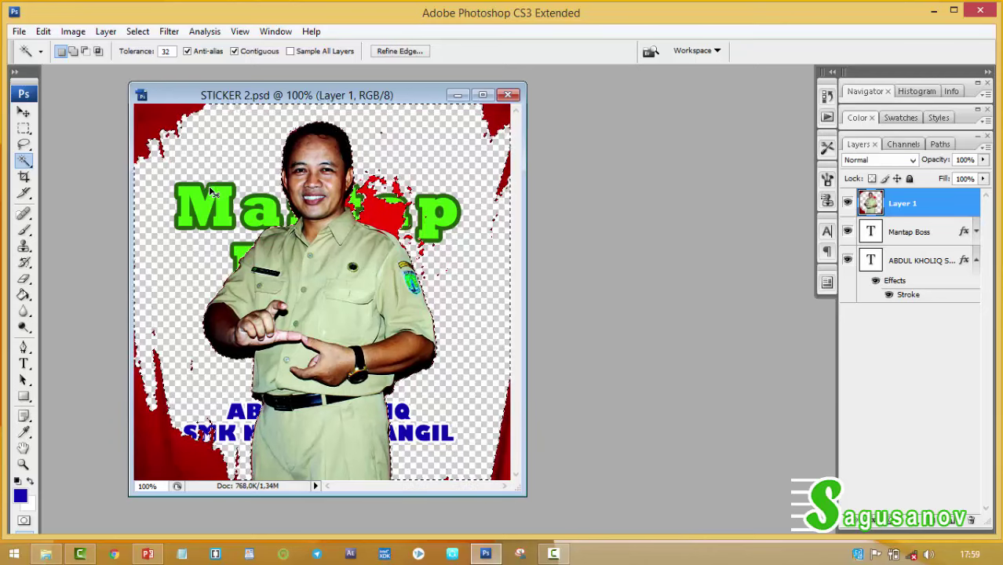
# - Deselect, hide both text layers, and erase the red splashes at the top left
pyautogui.hotkey('ctrl', 'd')
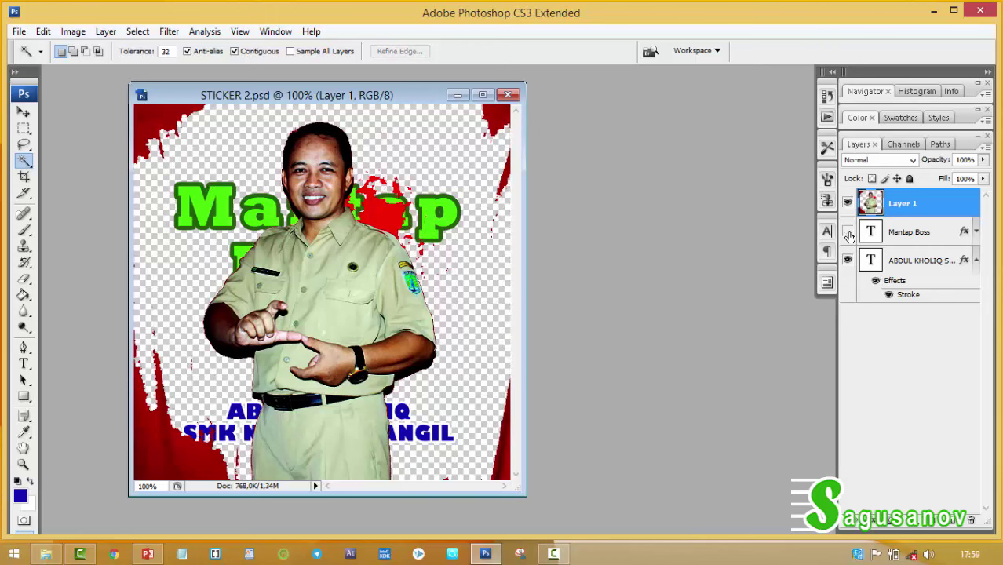
pyautogui.click(847, 232)
pyautogui.click(847, 260)
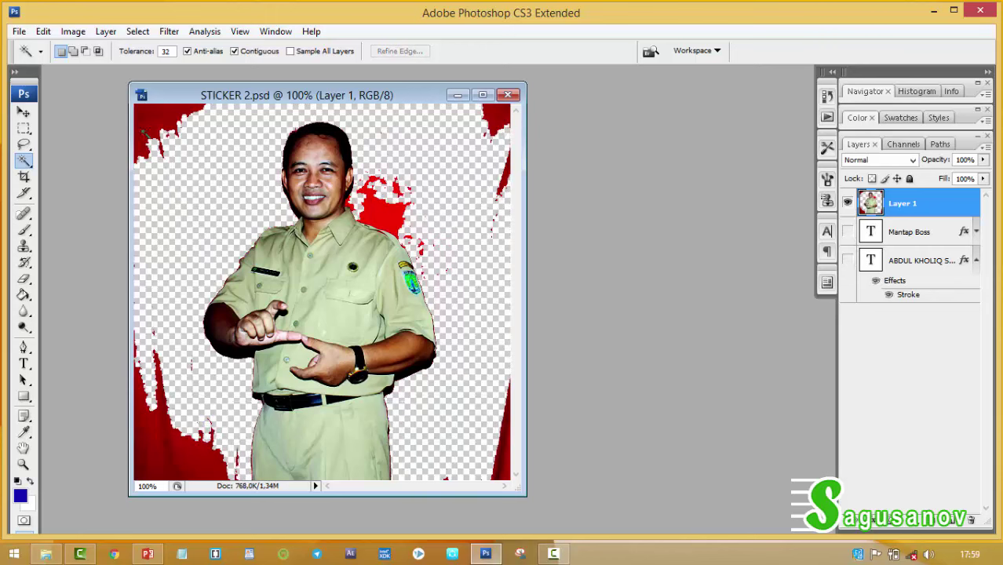
pyautogui.press('Delete')
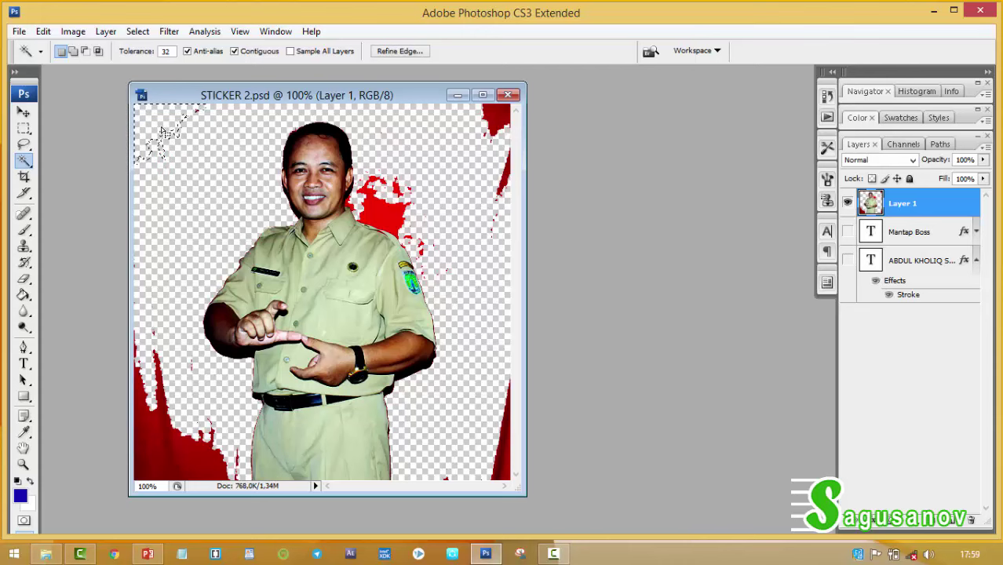
pyautogui.click(24, 129)
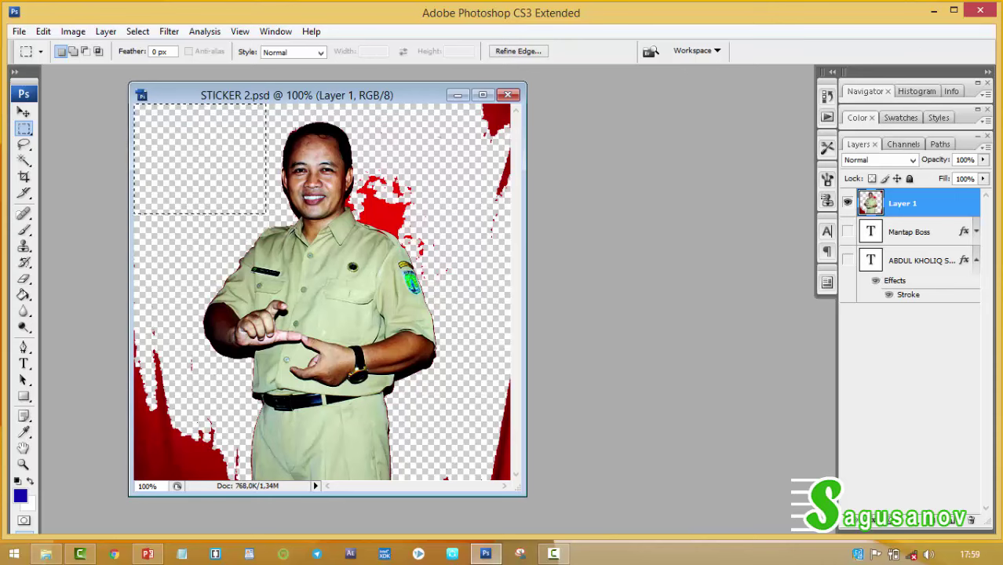
# - Enlarge the document window and erase the red strip along the image's right side
pyautogui.moveTo(526, 144); pyautogui.dragTo(702, 155)
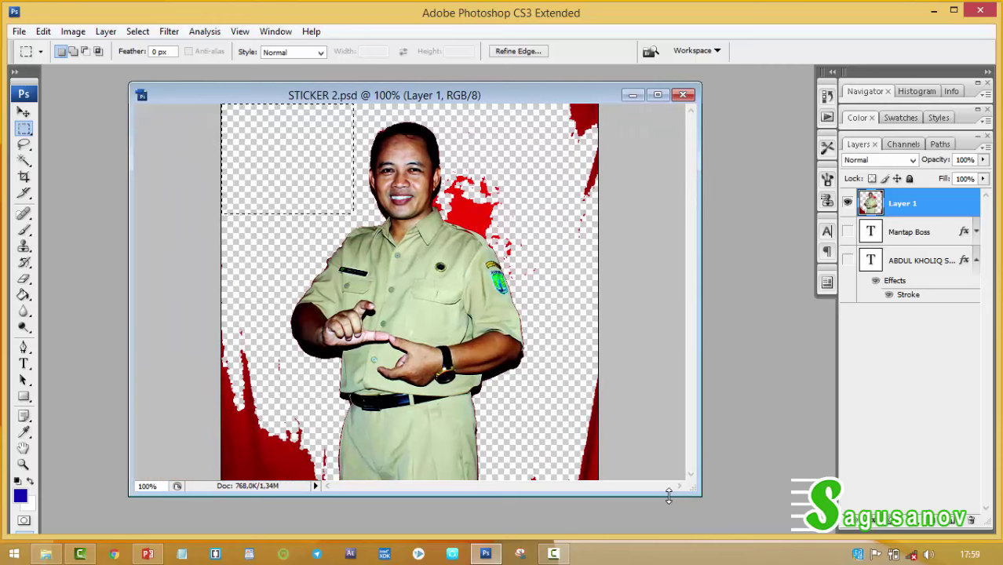
pyautogui.moveTo(665, 496); pyautogui.dragTo(663, 530)
pyautogui.click(638, 113)
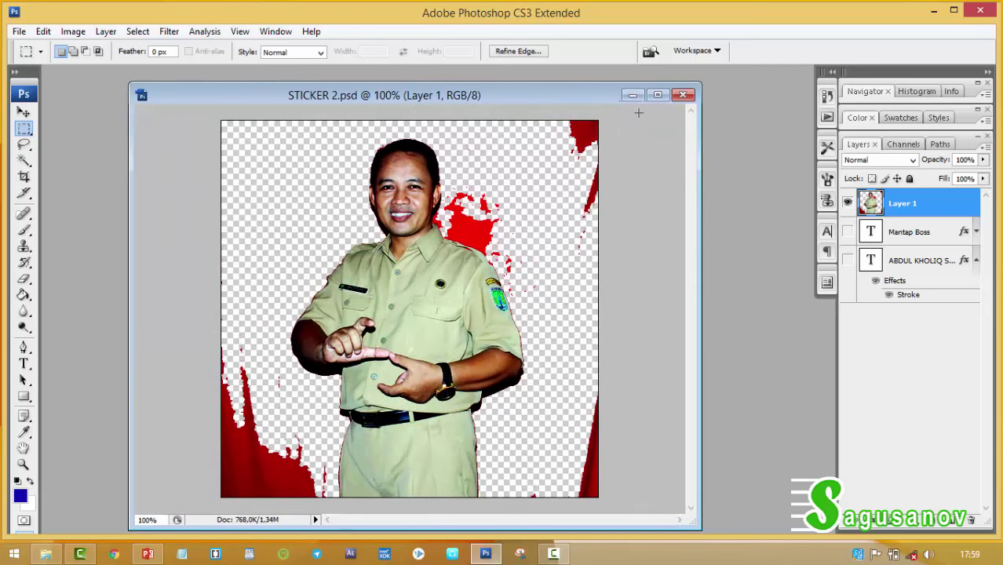
pyautogui.moveTo(532, 255); pyautogui.dragTo(527, 497)
pyautogui.press('Delete')
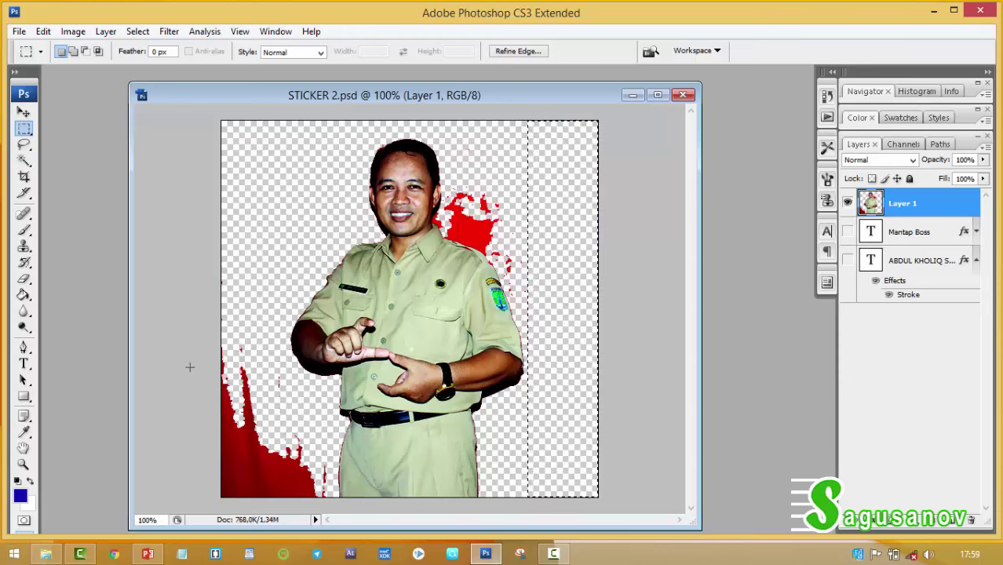
# - Erase the red splashes at the lower left and along the left edge
pyautogui.click(200, 511)
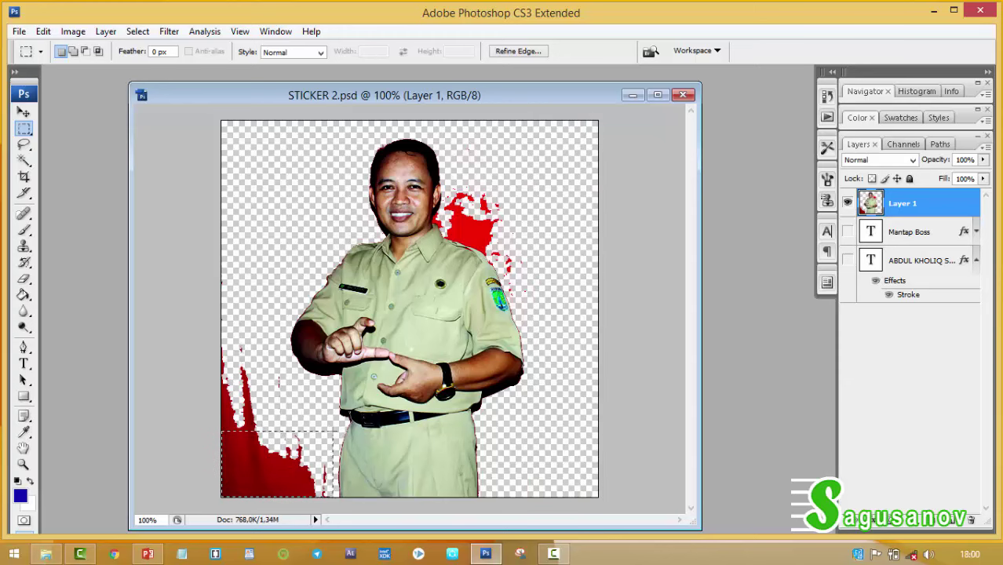
pyautogui.moveTo(338, 397); pyautogui.dragTo(335, 383)
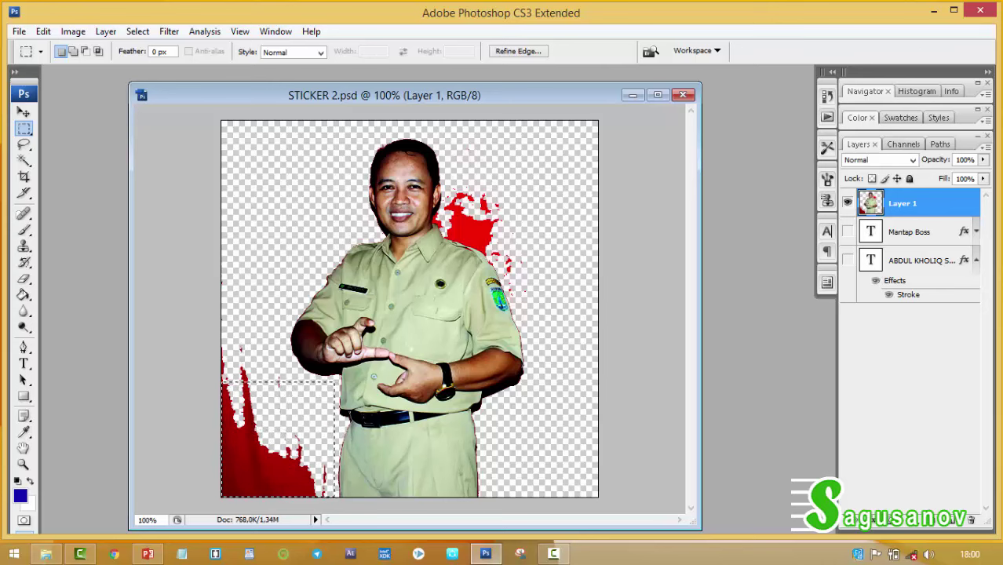
pyautogui.press('Delete')
pyautogui.moveTo(221, 201); pyautogui.dragTo(287, 423)
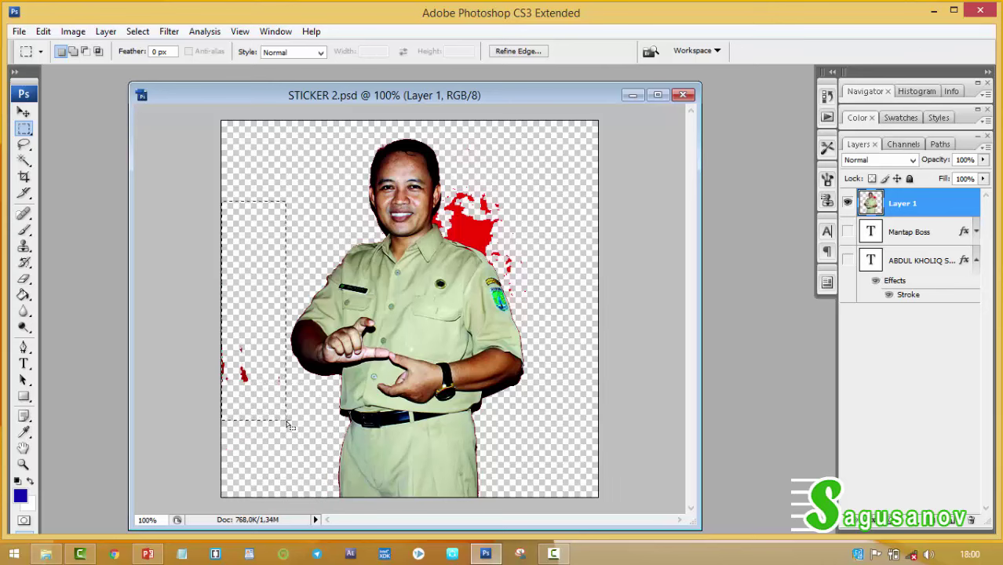
pyautogui.press('Delete')
# - Erase the red splashes at the top right with rectangular marquee selections
pyautogui.moveTo(553, 165); pyautogui.dragTo(635, 135)
pyautogui.moveTo(451, 231); pyautogui.dragTo(446, 236)
pyautogui.press('Delete')
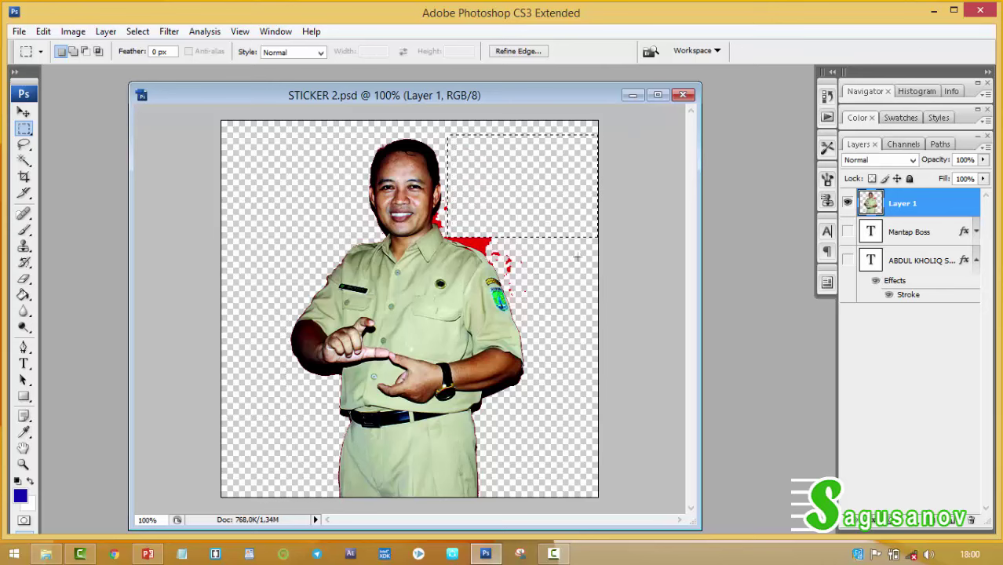
pyautogui.moveTo(606, 107); pyautogui.dragTo(504, 142)
pyautogui.moveTo(468, 248); pyautogui.dragTo(473, 246)
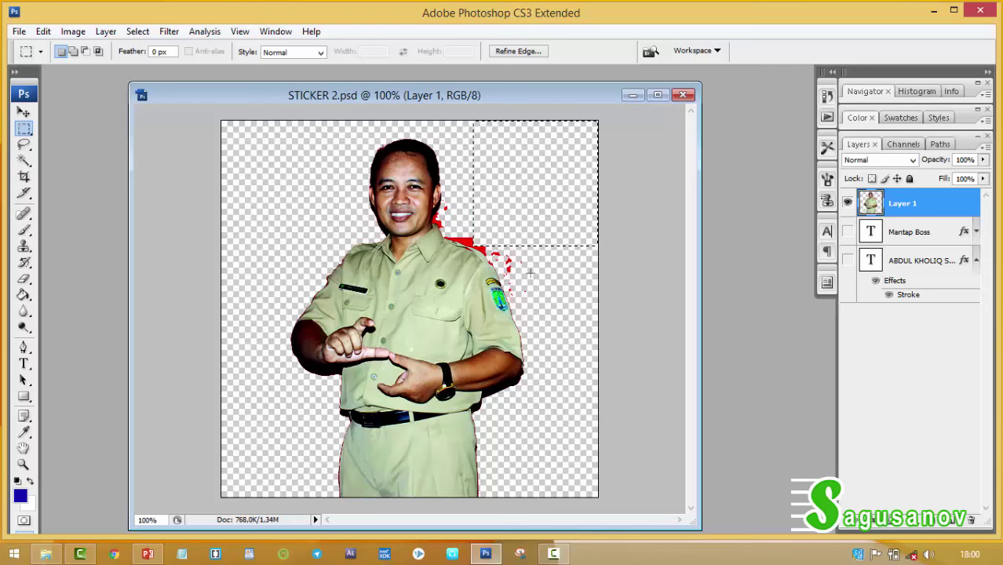
# - Zoom in beside the neck and Magic Wand-delete the red patches by the neck and shoulder
pyautogui.click(24, 464)
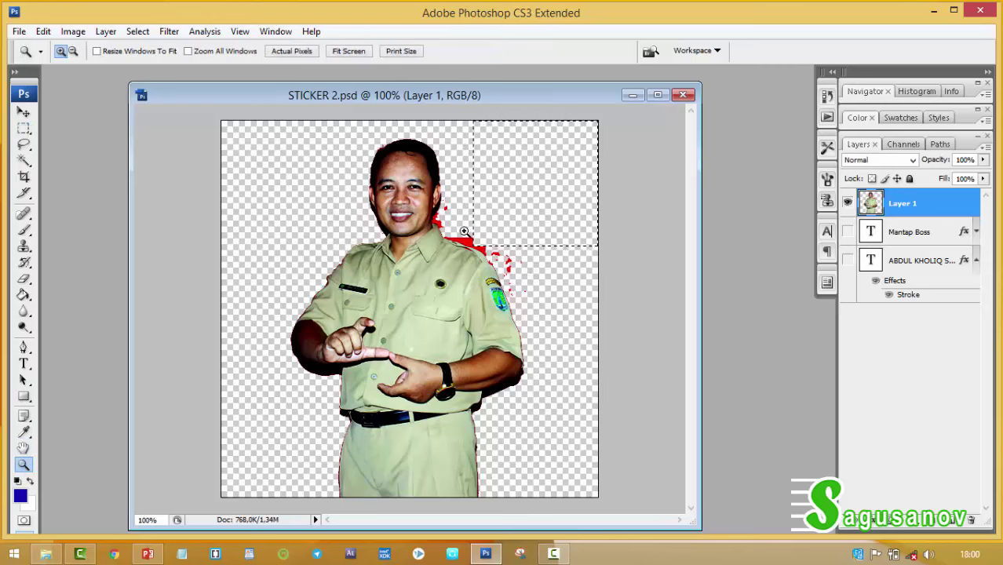
pyautogui.moveTo(420, 182)
pyautogui.mouseDown()
pyautogui.moveTo(487, 283)
pyautogui.moveTo(530, 304)
pyautogui.mouseUp()
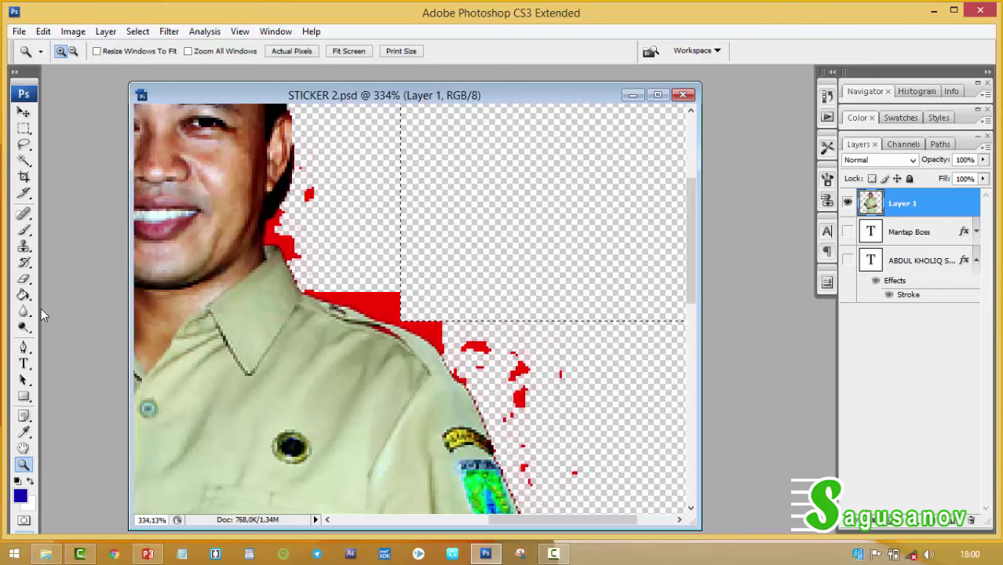
pyautogui.click(24, 162)
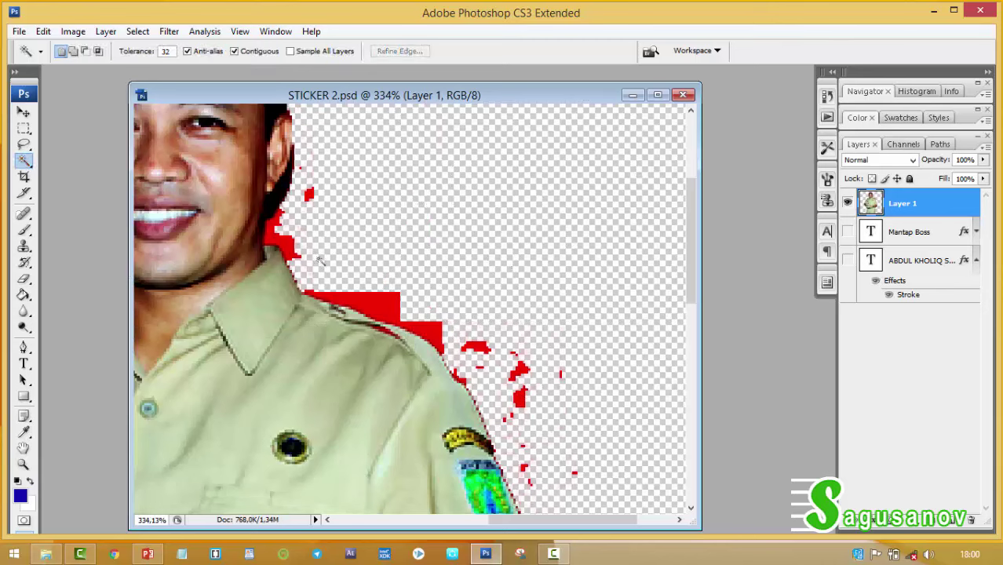
pyautogui.click(280, 234)
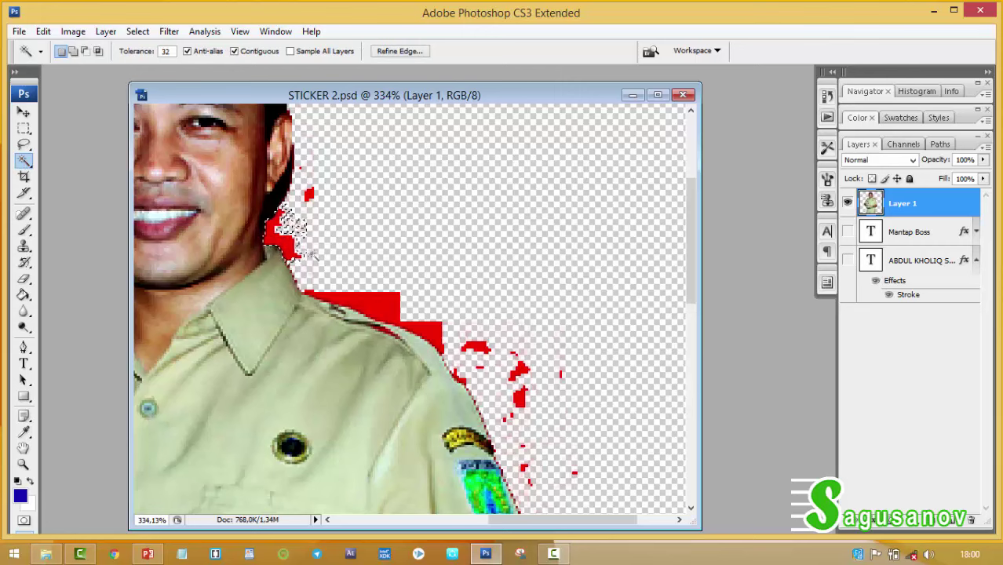
pyautogui.click(308, 195)
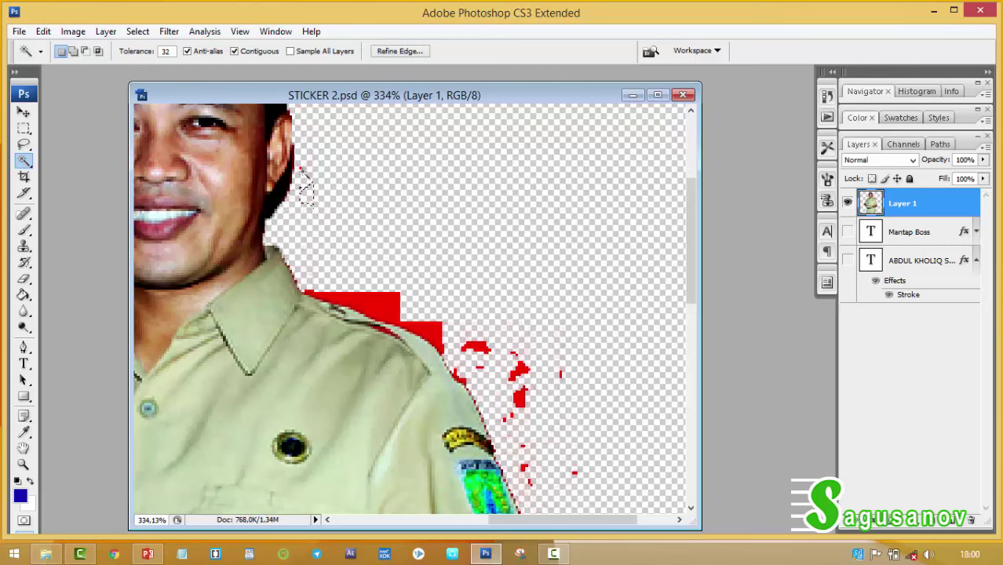
pyautogui.click(368, 306)
pyautogui.press('Delete')
# - Delete the remaining red blobs by the shoulder and the specks beside the arm
pyautogui.click(475, 345)
pyautogui.press('Delete')
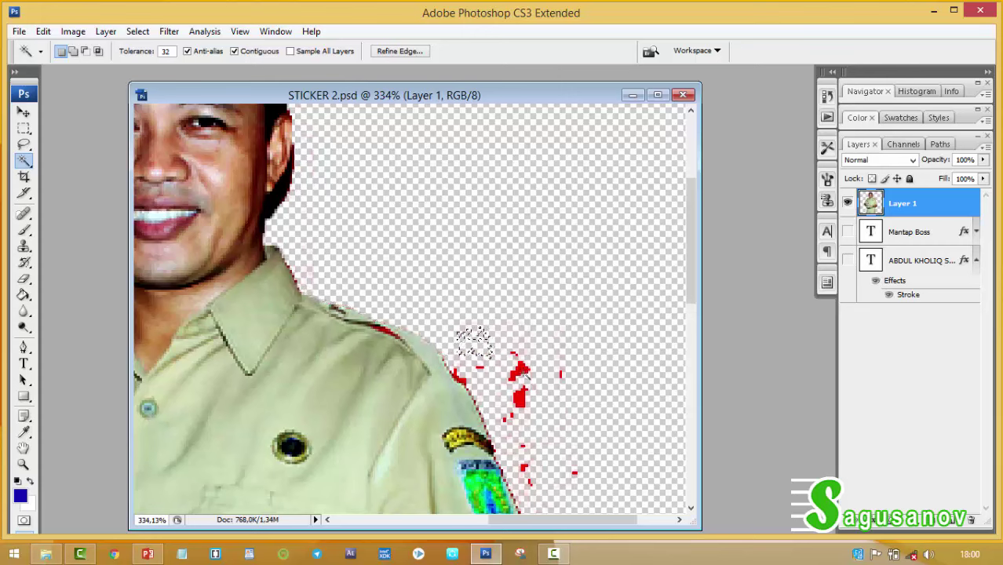
pyautogui.click(519, 398)
pyautogui.press('Delete')
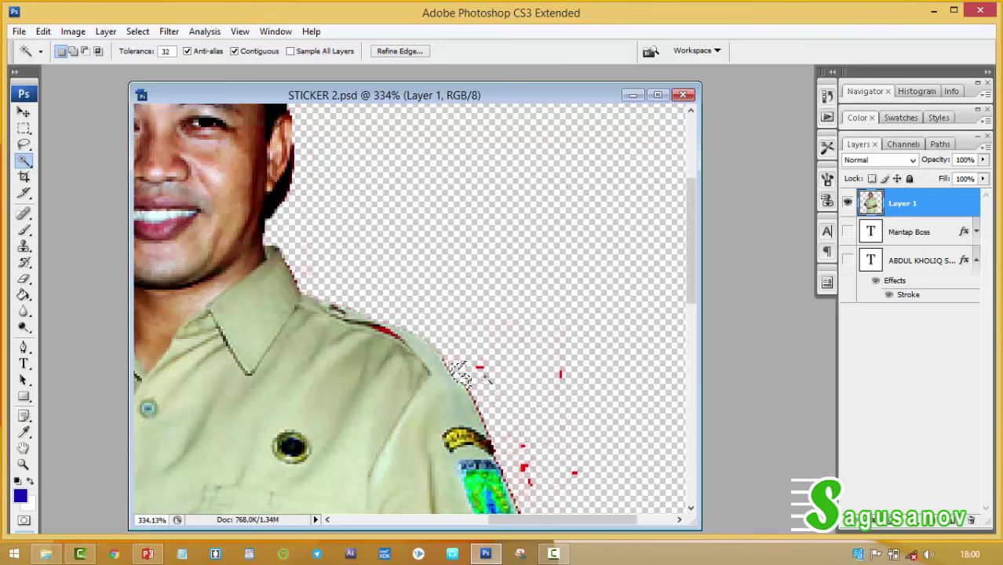
pyautogui.click(23, 128)
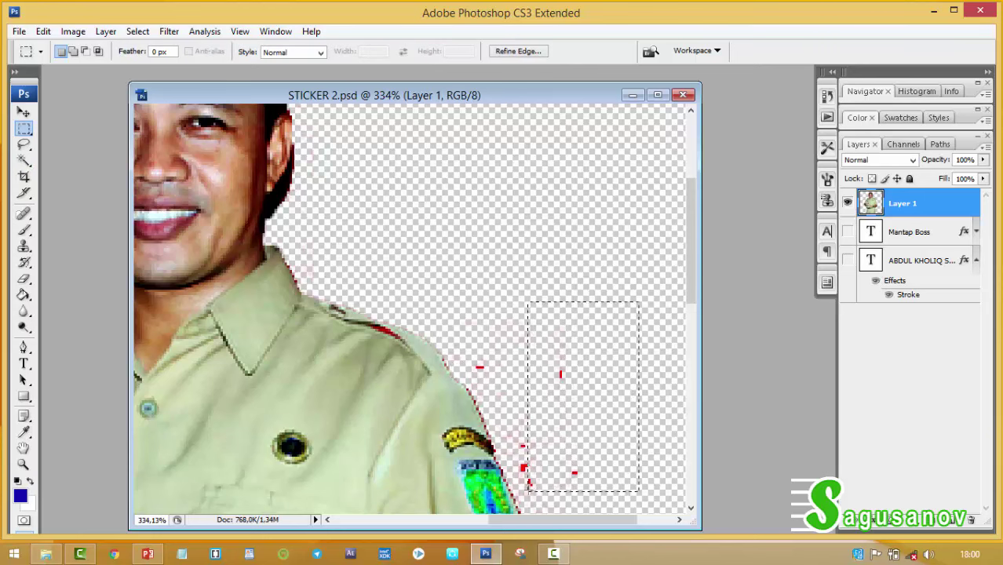
pyautogui.moveTo(565, 471); pyautogui.dragTo(520, 491)
pyautogui.press('Delete')
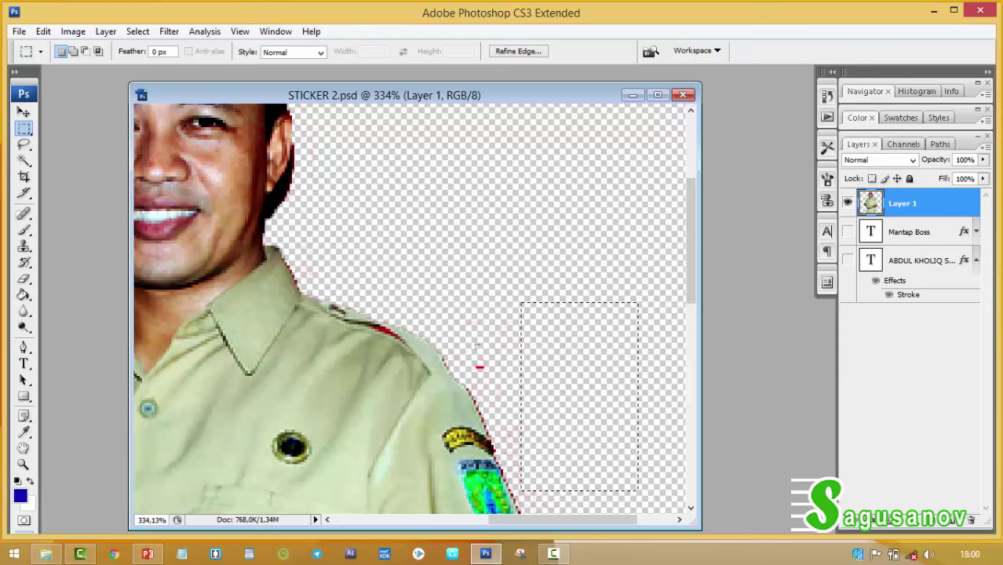
pyautogui.moveTo(464, 338); pyautogui.dragTo(491, 378)
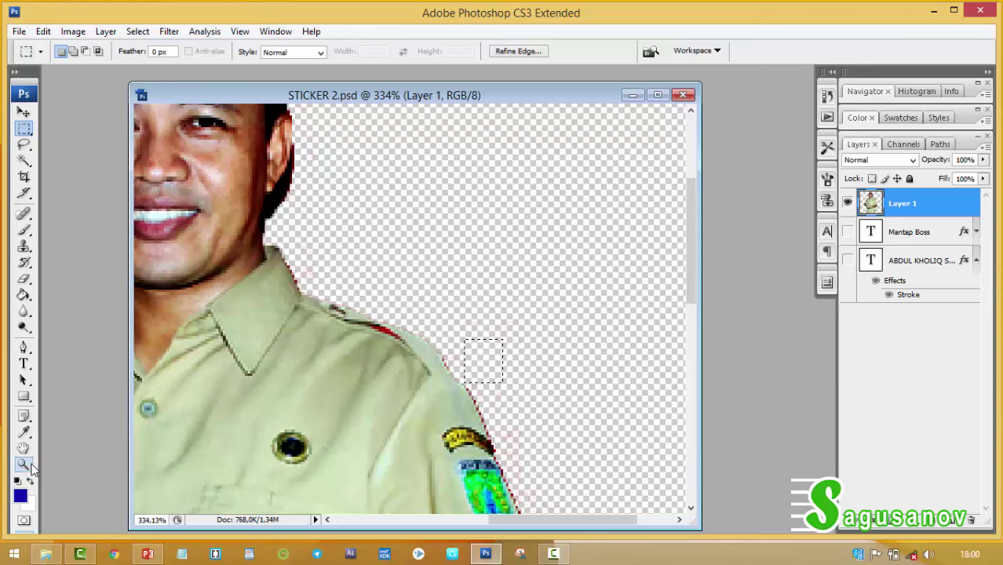
pyautogui.click(30, 465)
pyautogui.rightClick(480, 283)
# - Fit the whole image on screen and give the Eraser a 21 px soft brush
pyautogui.click(502, 294)
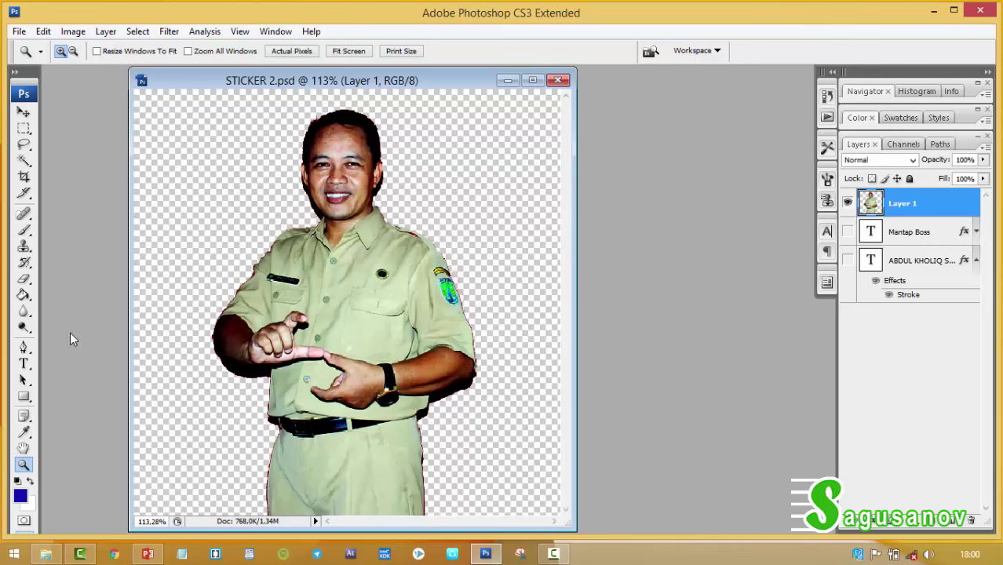
pyautogui.click(24, 281)
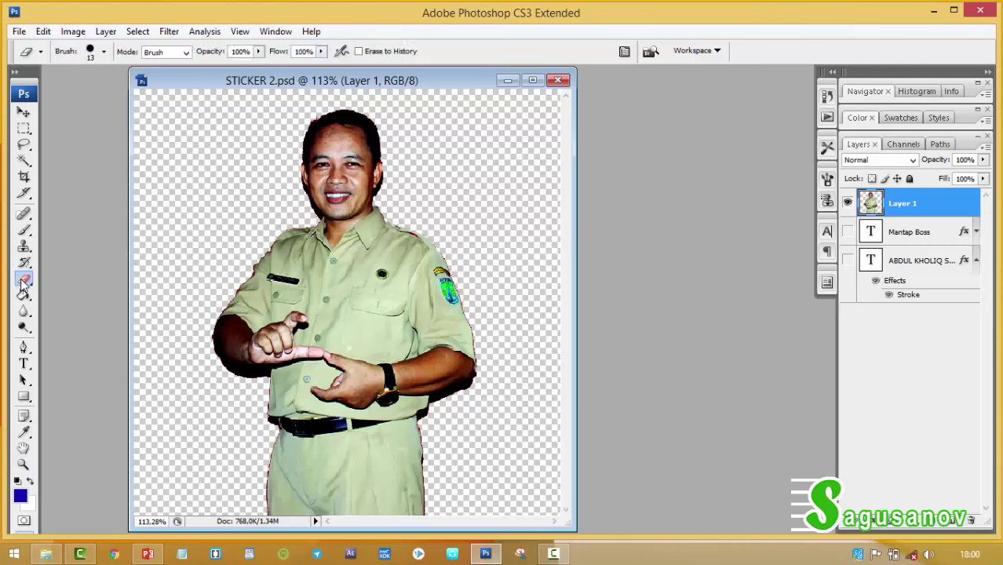
pyautogui.click(105, 55)
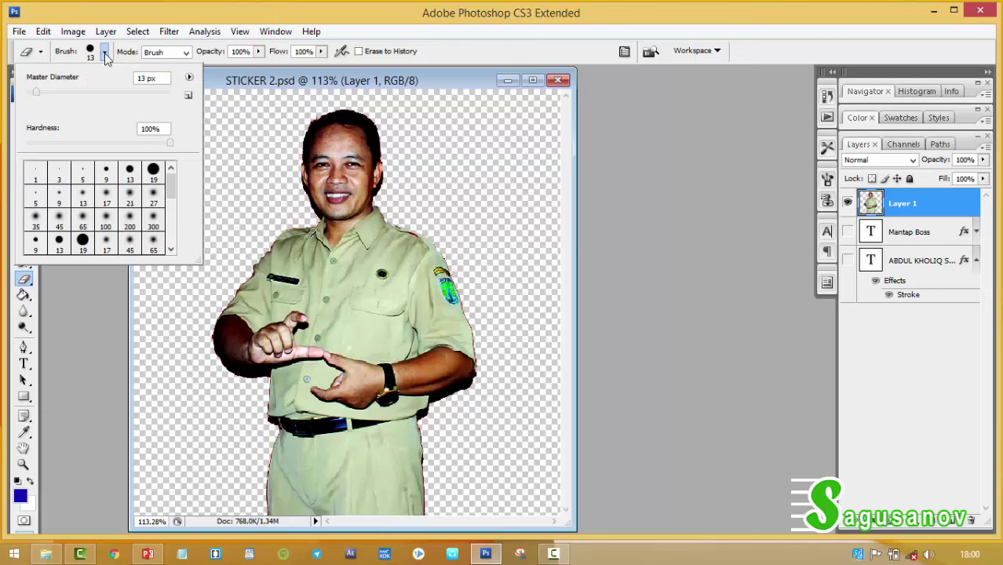
pyautogui.click(130, 196)
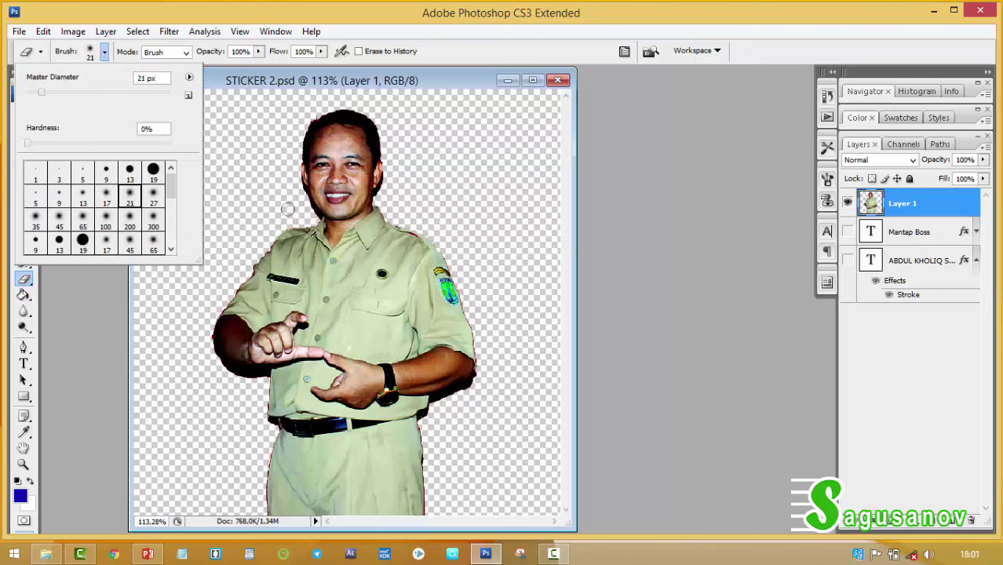
pyautogui.click(280, 81)
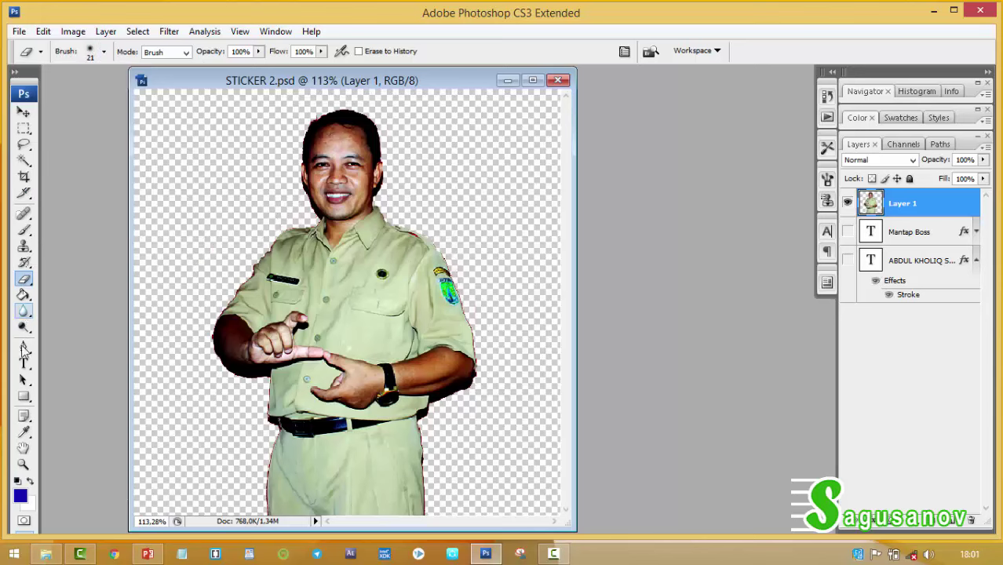
# - Zoom in on the face, undo a stray erase, and set a hard 11 px eraser brush
pyautogui.click(24, 463)
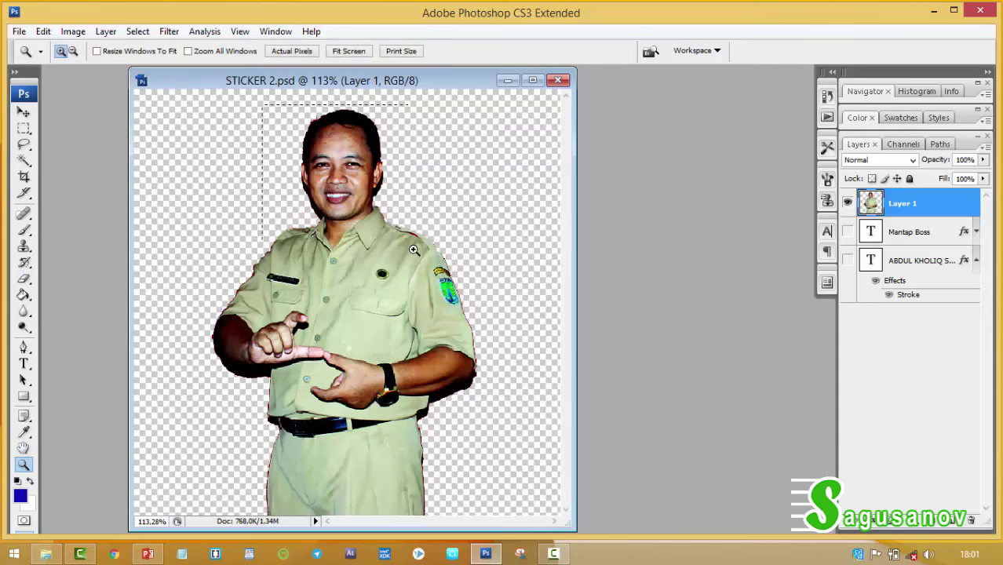
pyautogui.moveTo(414, 250); pyautogui.dragTo(417, 252)
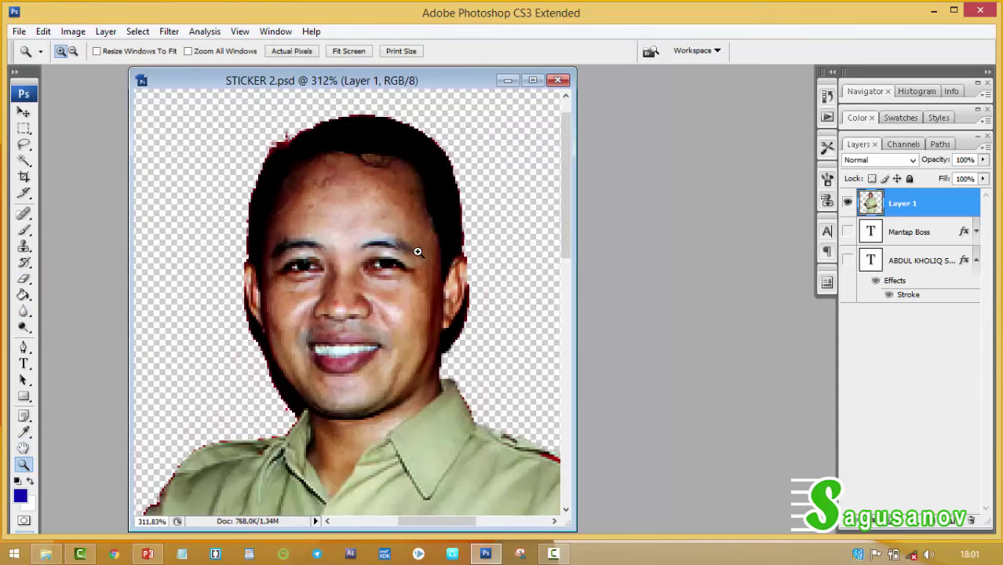
pyautogui.click(25, 280)
pyautogui.moveTo(265, 130); pyautogui.dragTo(266, 123)
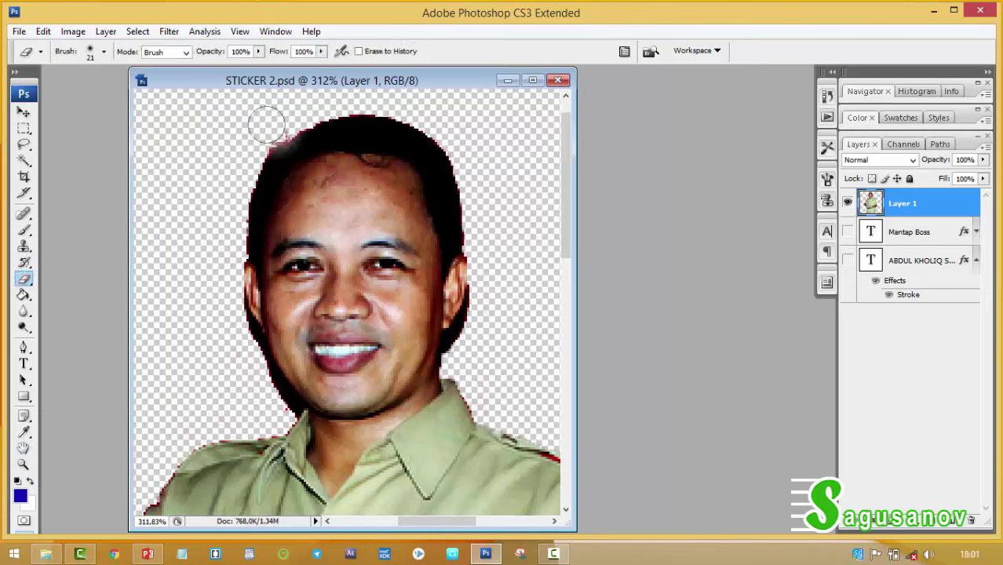
pyautogui.hotkey('ctrl', 'z')
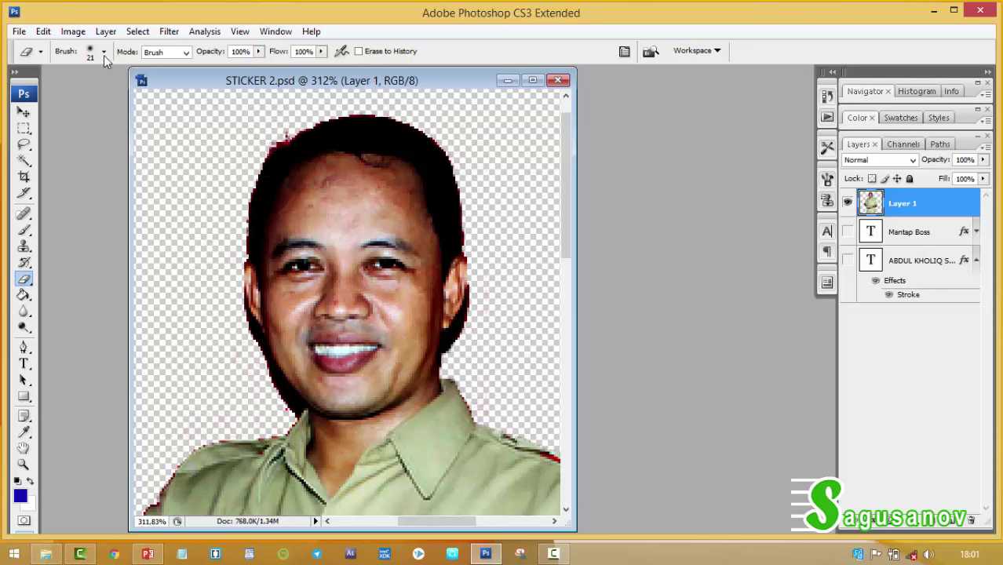
pyautogui.click(104, 52)
pyautogui.click(128, 170)
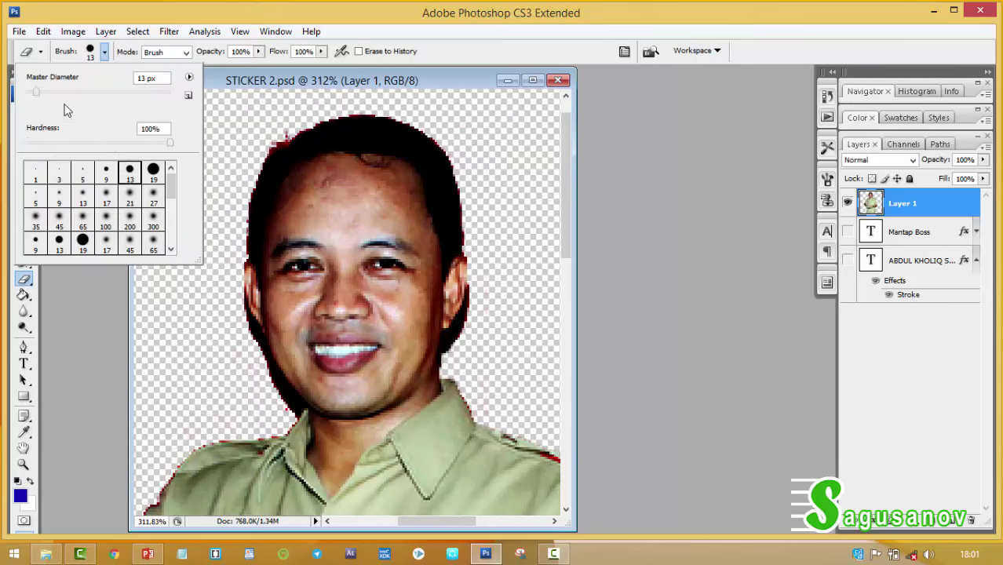
pyautogui.moveTo(36, 94); pyautogui.dragTo(35, 96)
pyautogui.click(273, 126)
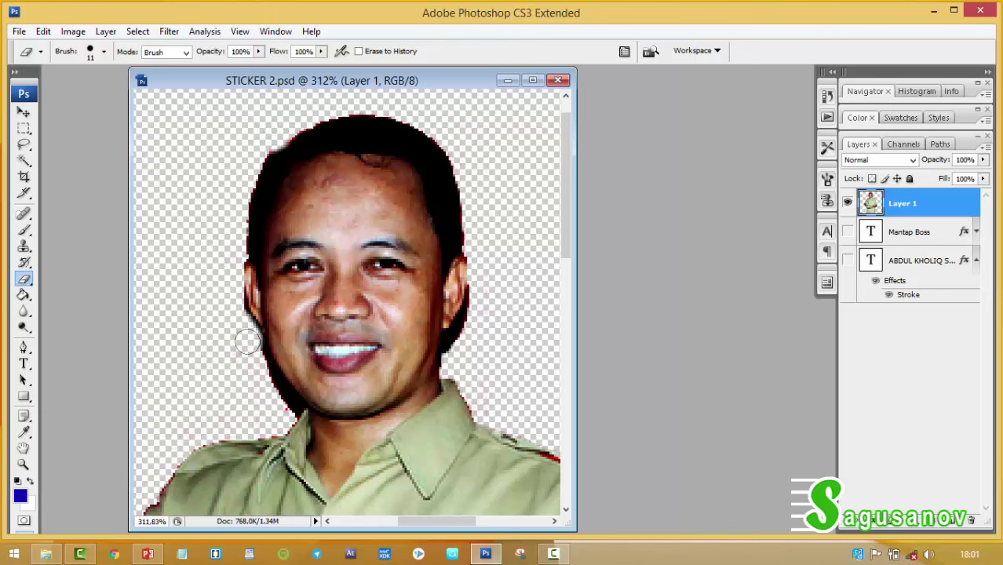
# - Drop a trial Magic Wand selection and erase the red fringe along the man's jaw edge
pyautogui.click(24, 159)
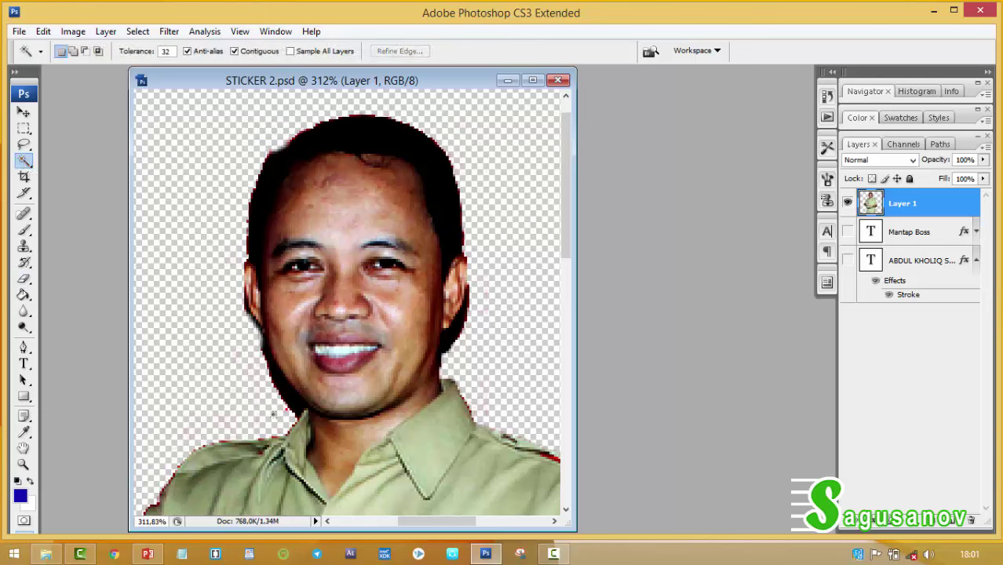
pyautogui.click(287, 398)
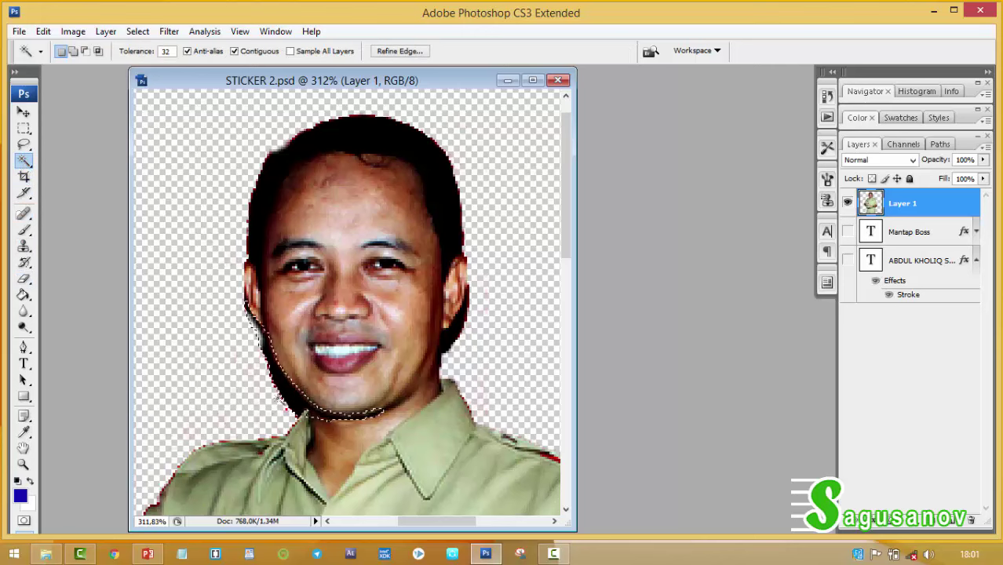
pyautogui.hotkey('ctrl', 'd')
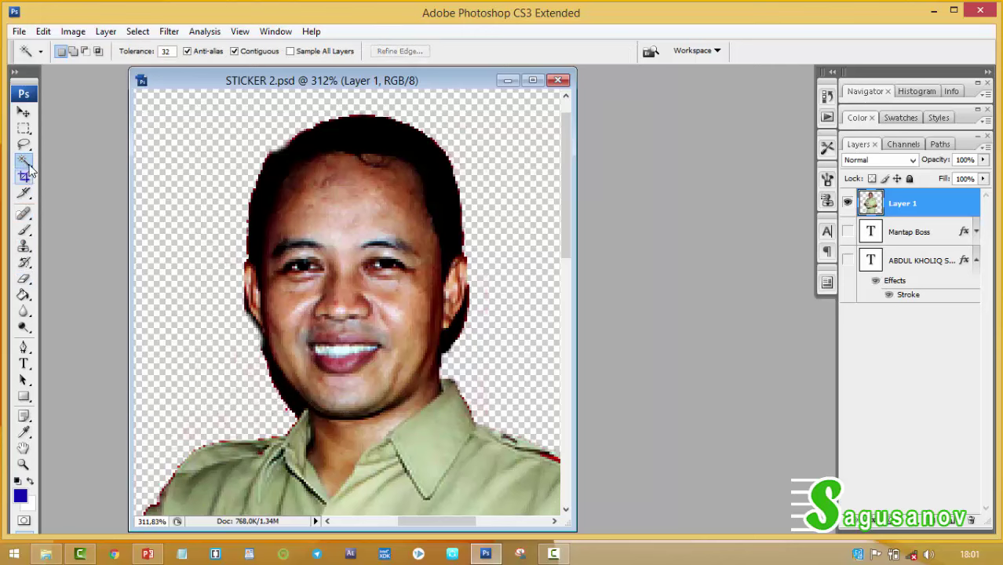
pyautogui.click(23, 279)
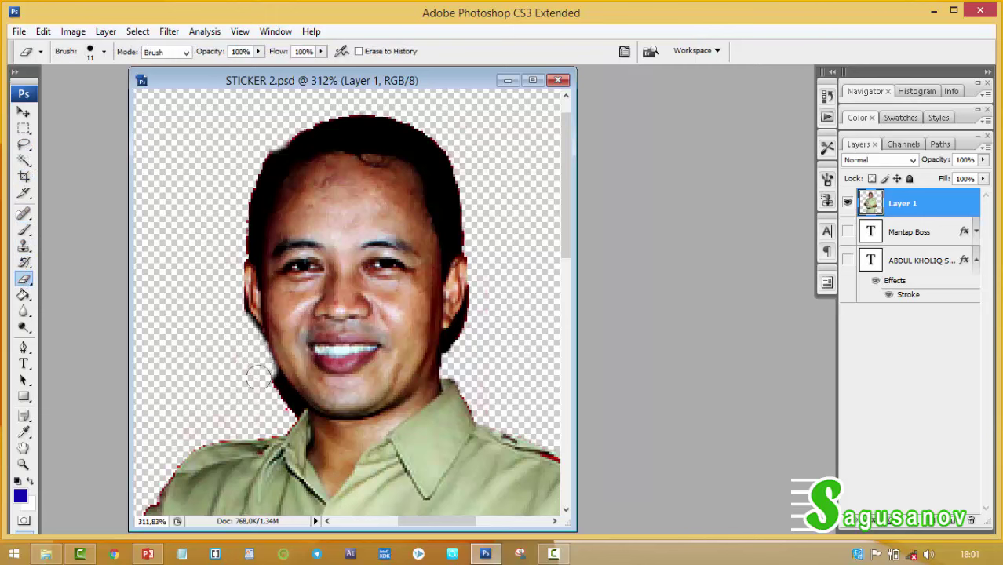
pyautogui.moveTo(264, 379); pyautogui.dragTo(286, 408)
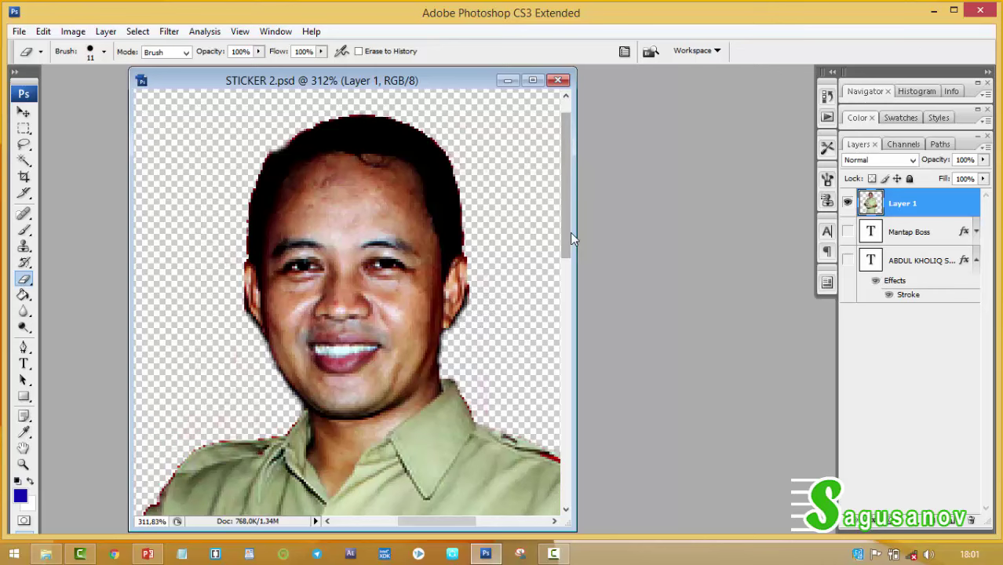
# - Erase the red fringe along the neck and shoulder outline on the right side
pyautogui.moveTo(570, 232); pyautogui.dragTo(574, 275)
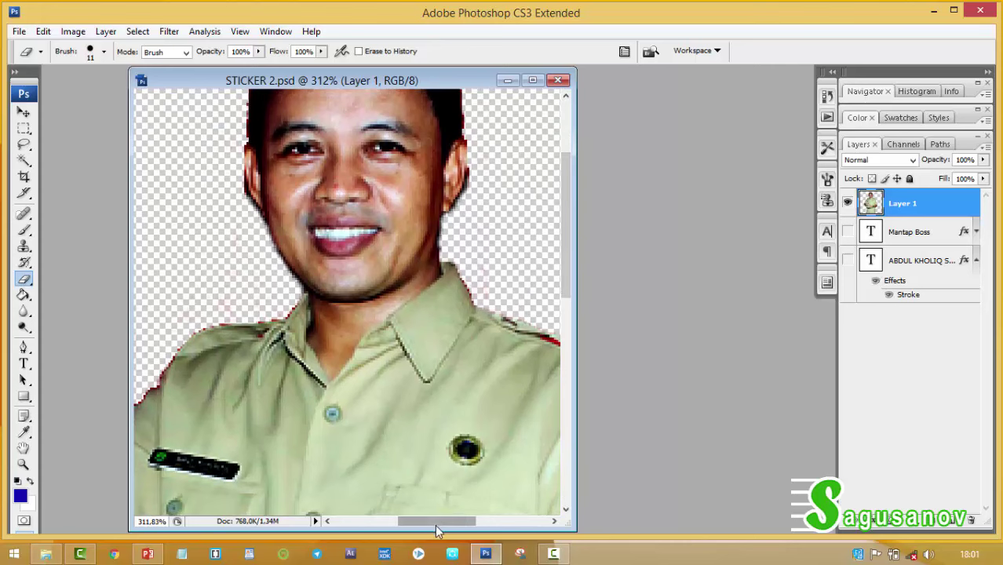
pyautogui.moveTo(436, 520); pyautogui.dragTo(461, 520)
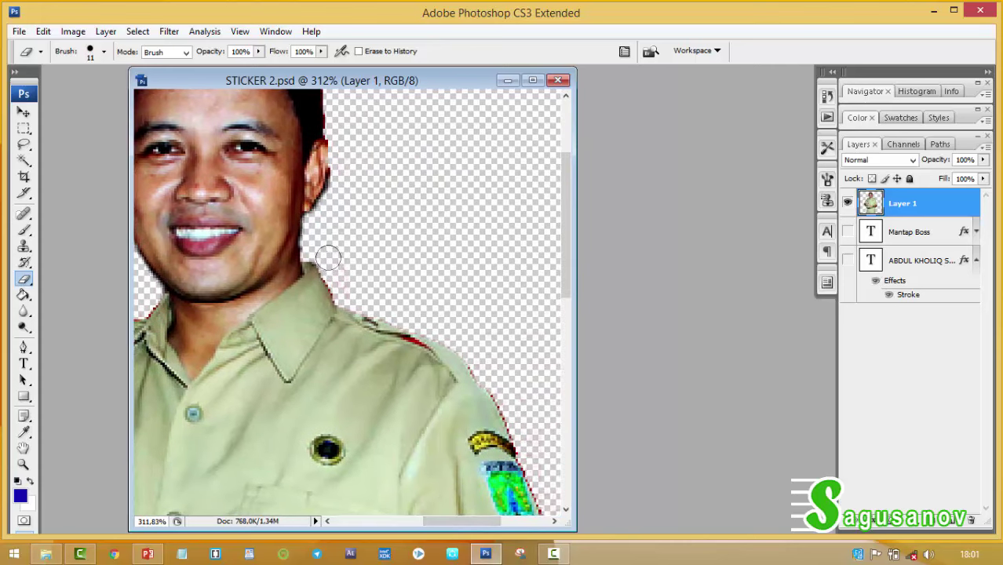
pyautogui.moveTo(326, 260); pyautogui.dragTo(341, 289)
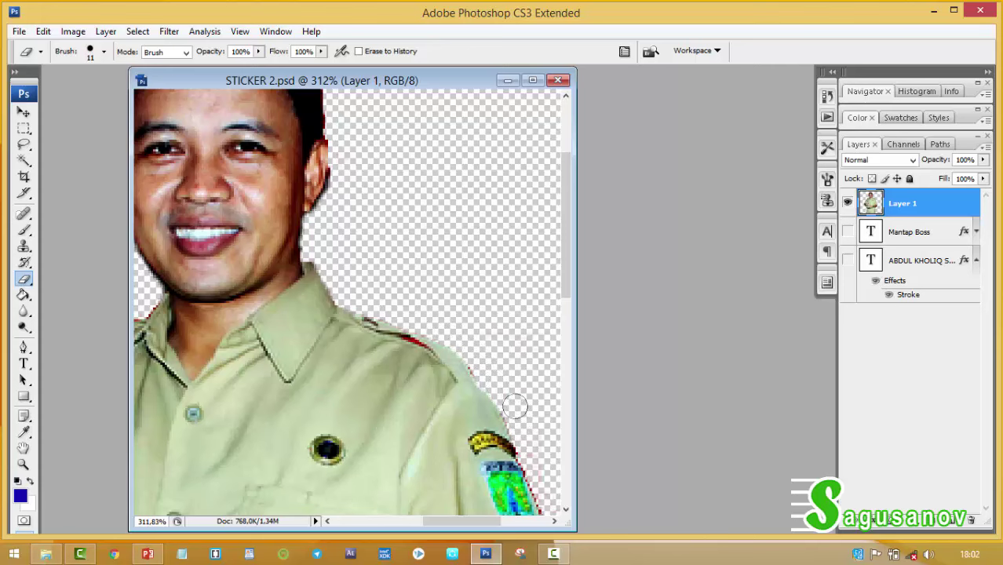
pyautogui.moveTo(566, 300); pyautogui.dragTo(570, 353)
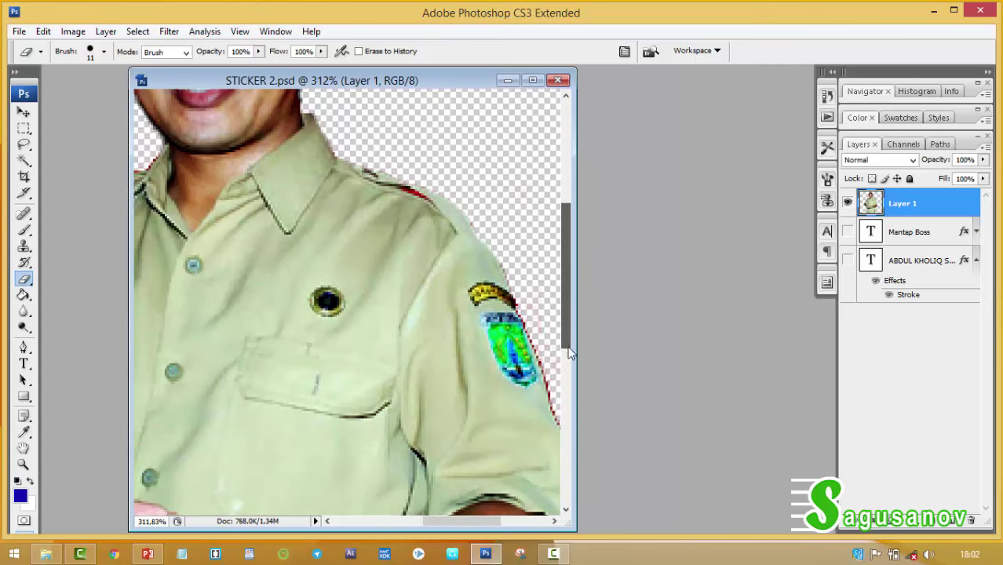
pyautogui.moveTo(459, 521); pyautogui.dragTo(477, 521)
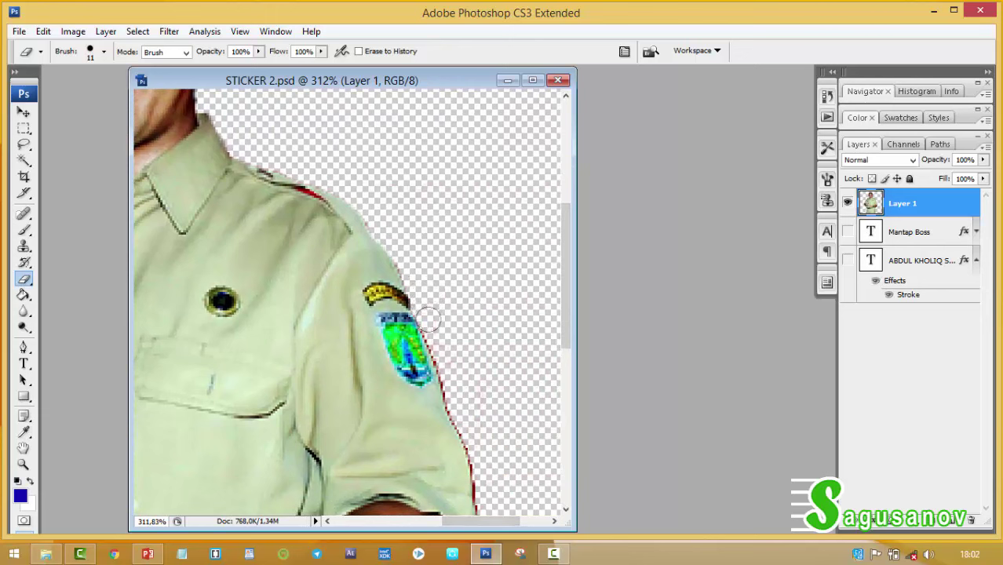
# - Erase the red fringe along the sleeve, elbow, forearm and the shirt below it
pyautogui.moveTo(435, 336); pyautogui.dragTo(482, 499)
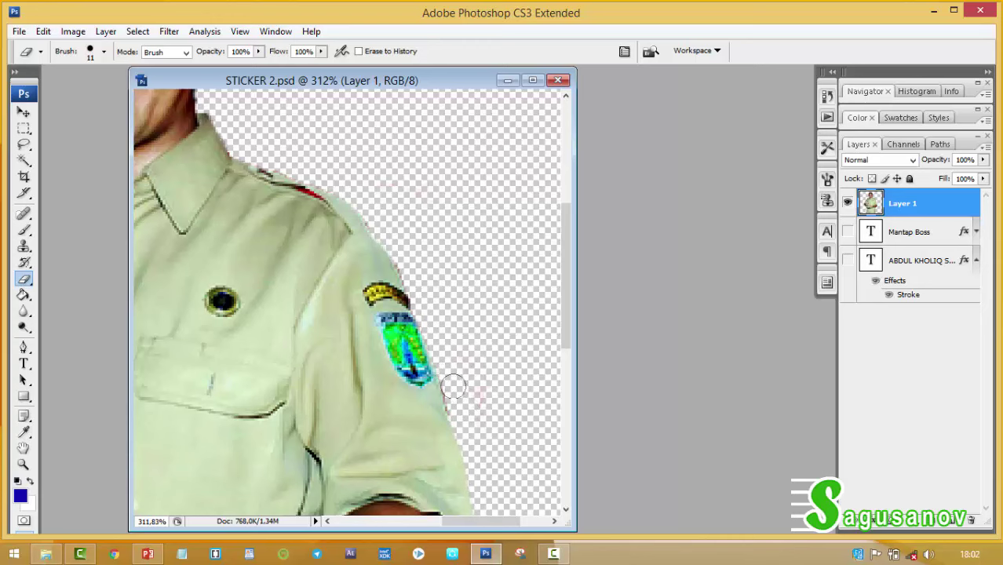
pyautogui.moveTo(566, 315); pyautogui.dragTo(567, 388)
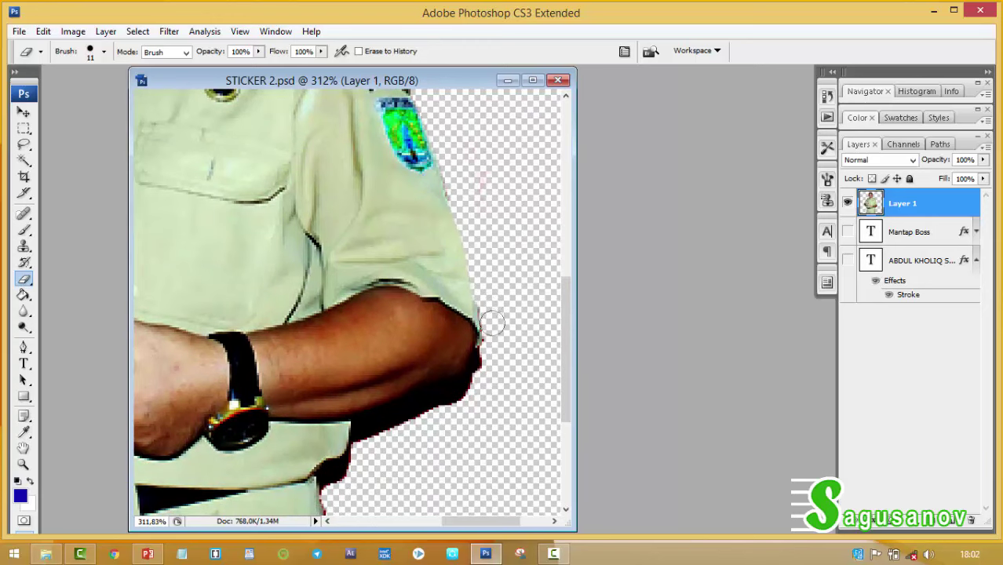
pyautogui.moveTo(490, 353)
pyautogui.mouseDown()
pyautogui.moveTo(471, 389)
pyautogui.moveTo(405, 438)
pyautogui.moveTo(364, 426)
pyautogui.moveTo(458, 393)
pyautogui.moveTo(388, 422)
pyautogui.moveTo(424, 413)
pyautogui.mouseUp()
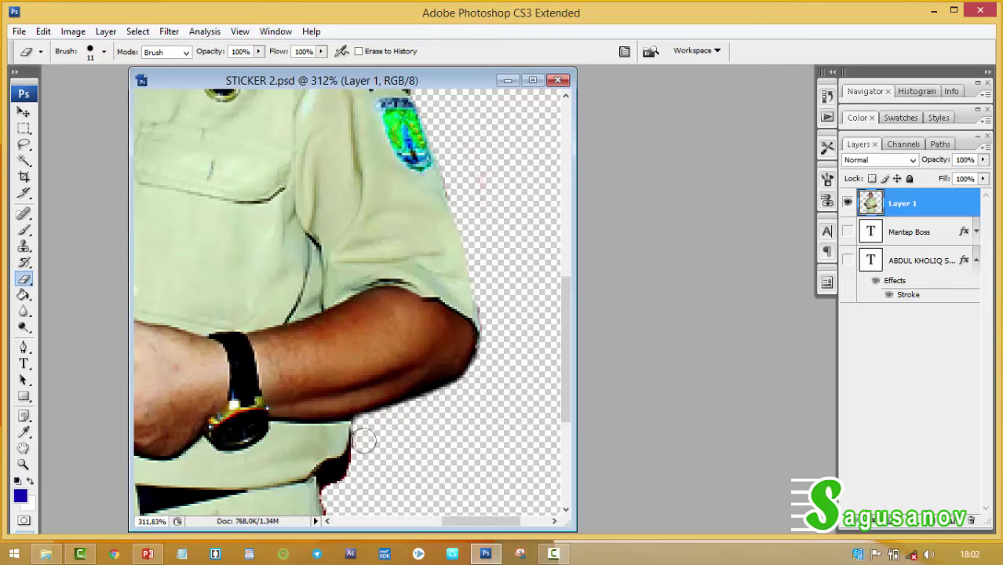
pyautogui.moveTo(364, 441); pyautogui.dragTo(332, 486)
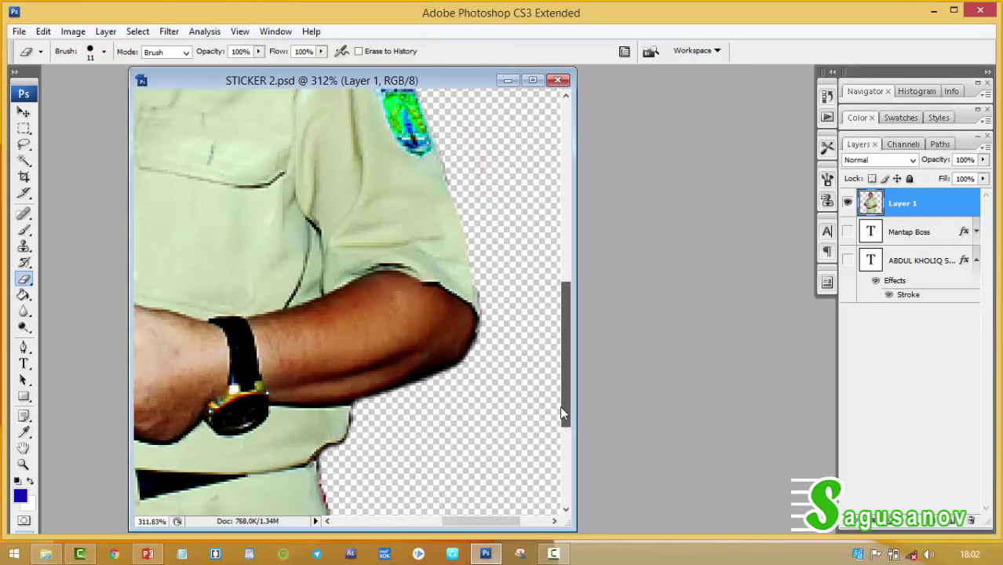
# - Erase the dark-red fringe along the shirt, belt and trouser edges from shoulder to waist
pyautogui.scroll(-5, 560, 406)
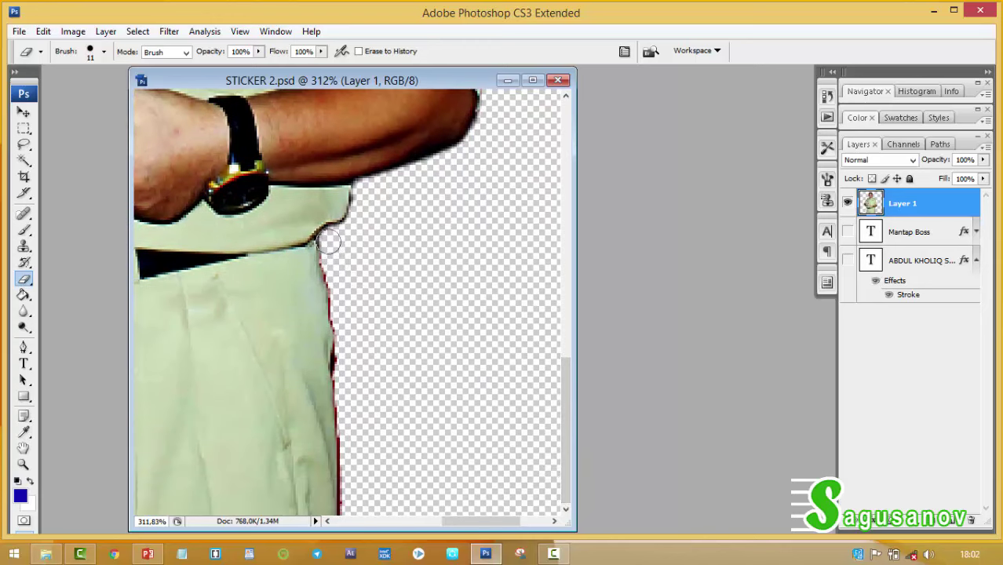
pyautogui.moveTo(329, 242); pyautogui.dragTo(356, 509)
pyautogui.moveTo(462, 524)
pyautogui.mouseDown()
pyautogui.moveTo(354, 524)
pyautogui.moveTo(374, 524)
pyautogui.mouseUp()
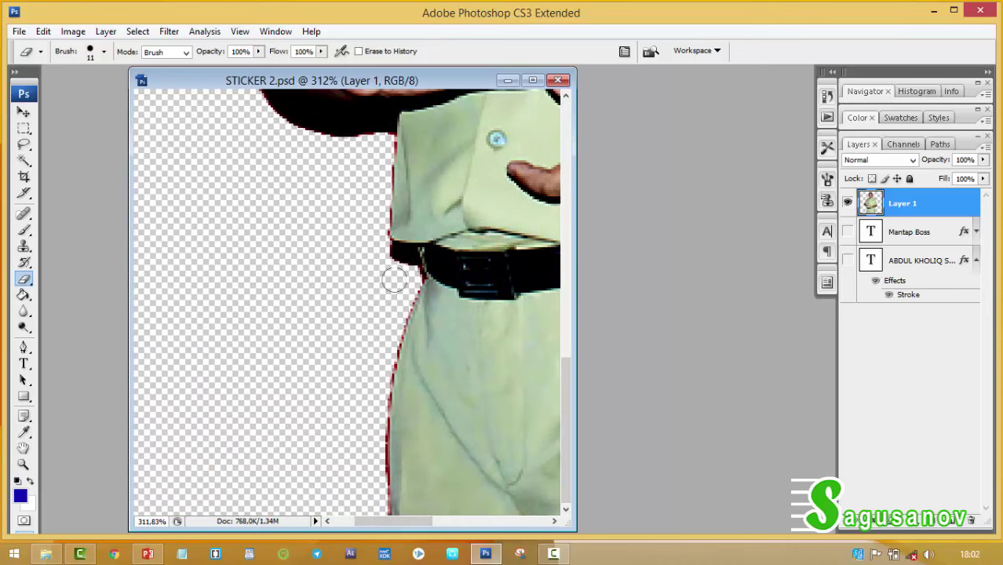
pyautogui.moveTo(407, 278)
pyautogui.mouseDown()
pyautogui.moveTo(372, 427)
pyautogui.moveTo(380, 523)
pyautogui.mouseUp()
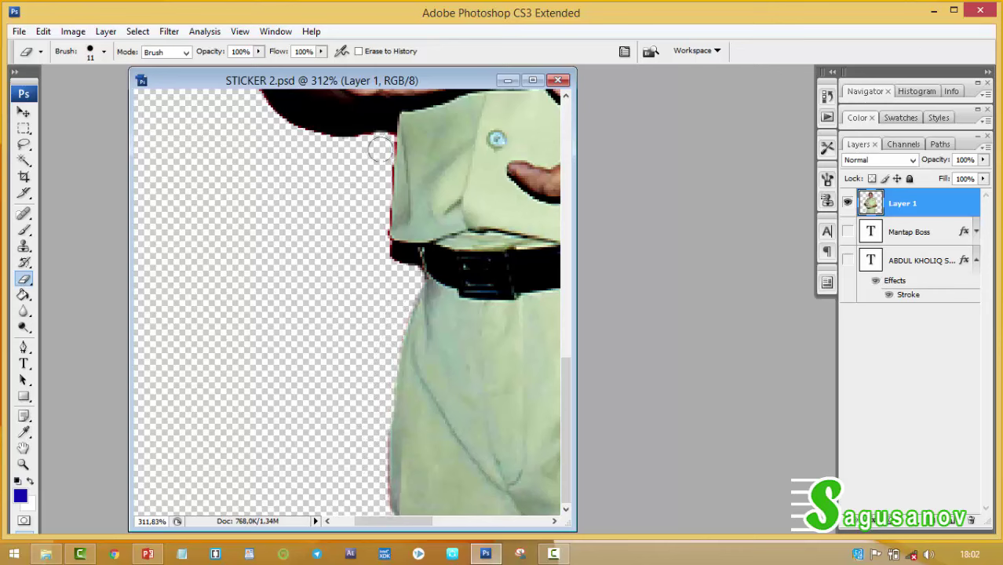
pyautogui.moveTo(379, 149); pyautogui.dragTo(388, 329)
# - Erase leftover fringe along the lower arm, arm's left edge, shirt edge and top of the shoulder
pyautogui.moveTo(565, 393); pyautogui.dragTo(564, 310)
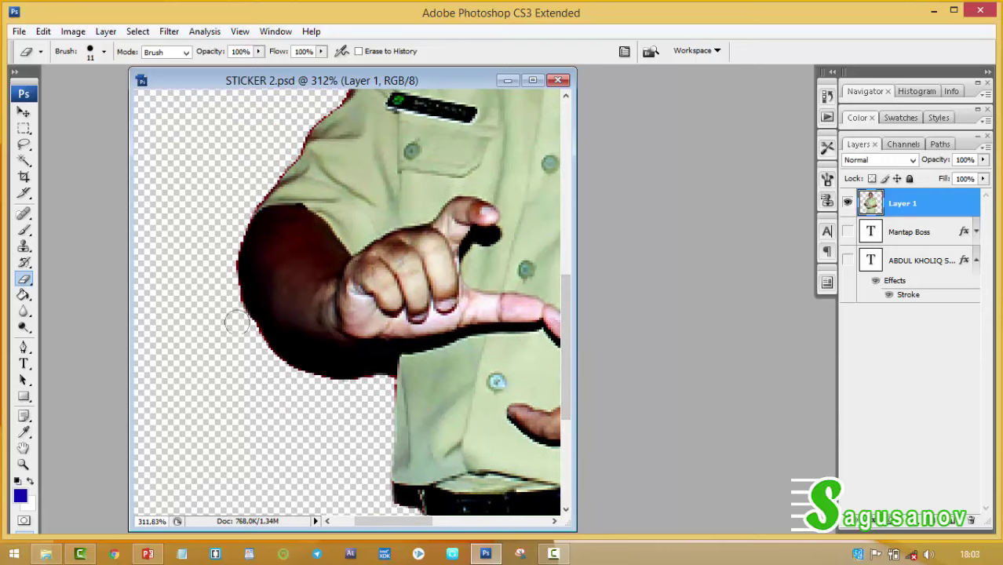
pyautogui.moveTo(237, 323)
pyautogui.mouseDown()
pyautogui.moveTo(263, 345)
pyautogui.moveTo(354, 370)
pyautogui.moveTo(294, 370)
pyautogui.mouseUp()
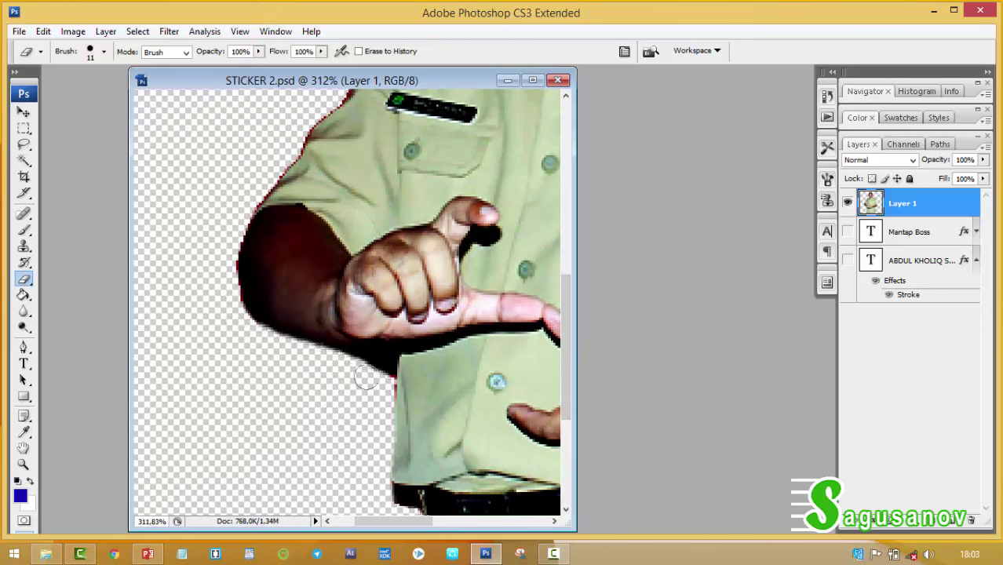
pyautogui.moveTo(355, 370)
pyautogui.mouseDown()
pyautogui.moveTo(380, 374)
pyautogui.moveTo(383, 386)
pyautogui.mouseUp()
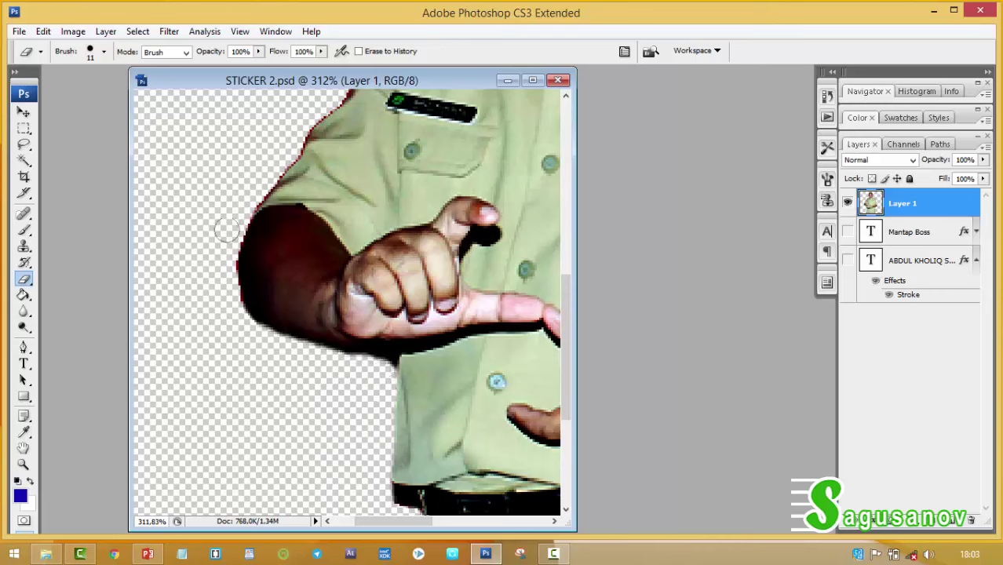
pyautogui.moveTo(226, 229); pyautogui.dragTo(227, 300)
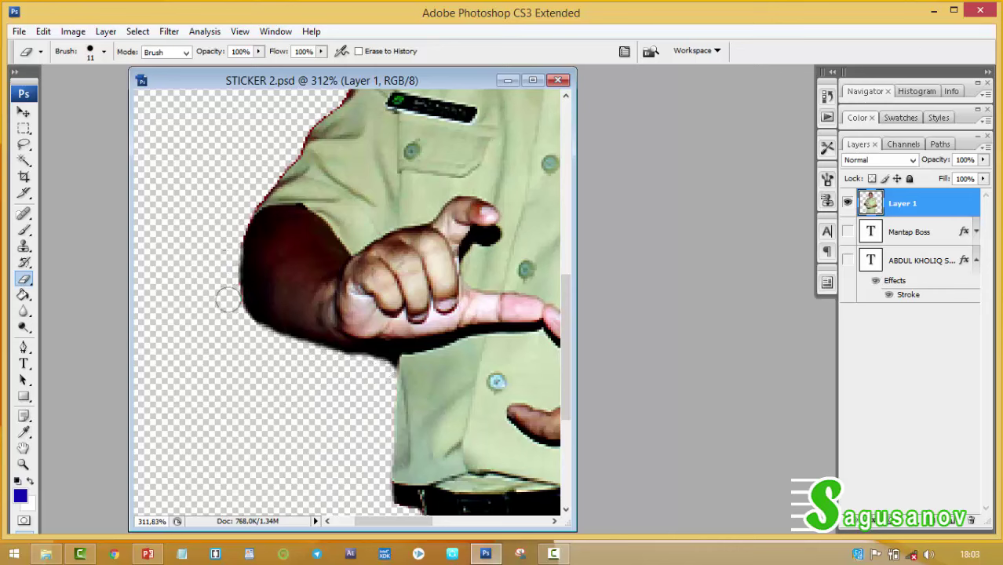
pyautogui.moveTo(561, 362); pyautogui.dragTo(565, 310)
pyautogui.moveTo(236, 385); pyautogui.dragTo(273, 331)
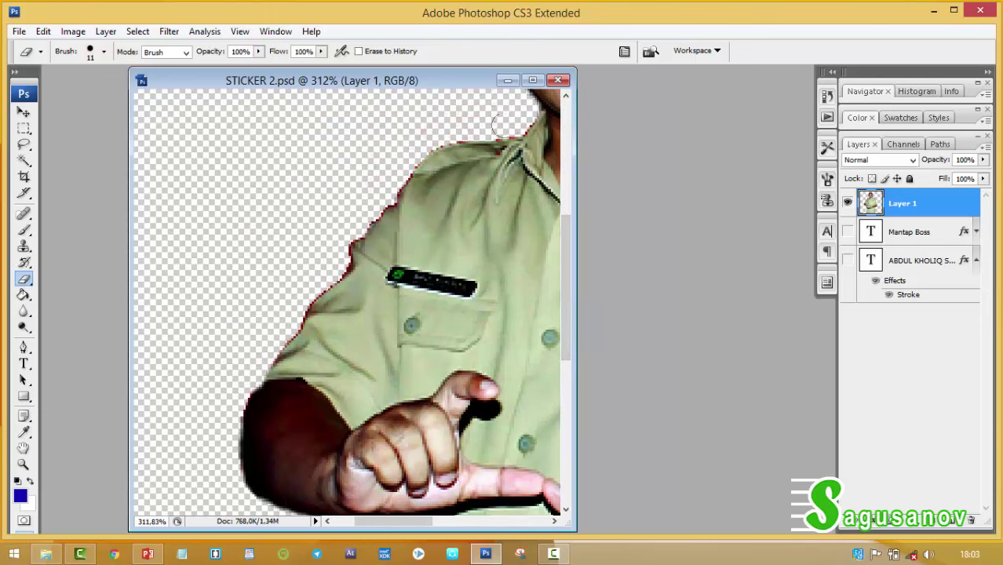
pyautogui.moveTo(518, 120)
pyautogui.mouseDown()
pyautogui.moveTo(415, 147)
pyautogui.moveTo(329, 272)
pyautogui.moveTo(339, 263)
pyautogui.moveTo(298, 292)
pyautogui.moveTo(268, 349)
pyautogui.mouseUp()
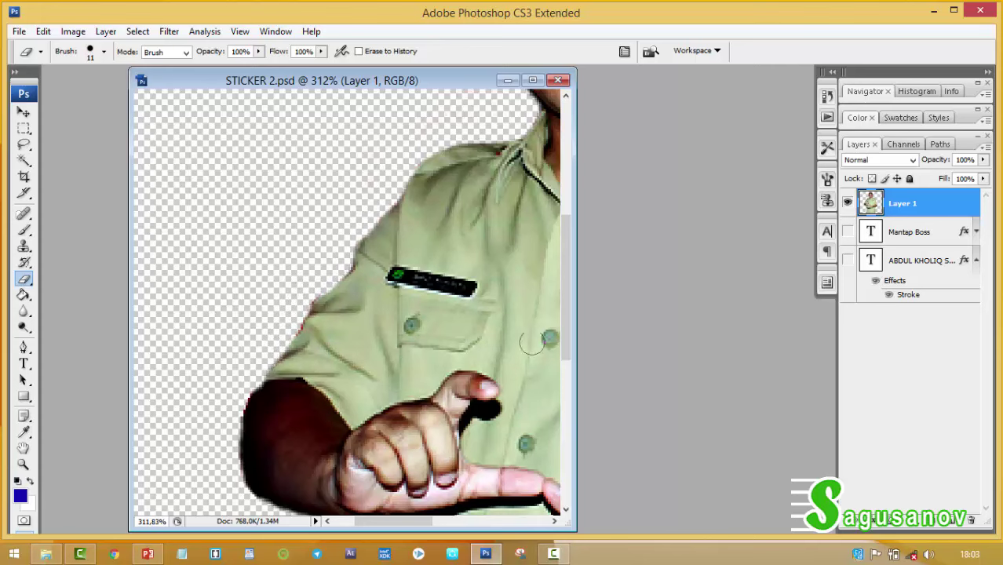
pyautogui.moveTo(565, 305); pyautogui.dragTo(564, 233)
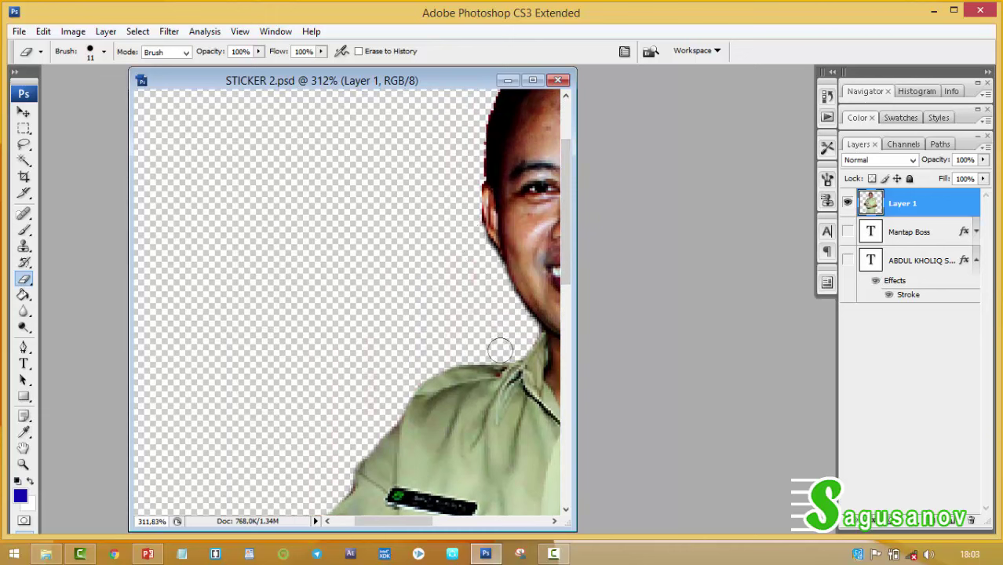
# - Fit the photo on screen and brighten it with an upward-bent Curves adjustment
pyautogui.click(24, 464)
pyautogui.rightClick(312, 298)
pyautogui.click(326, 306)
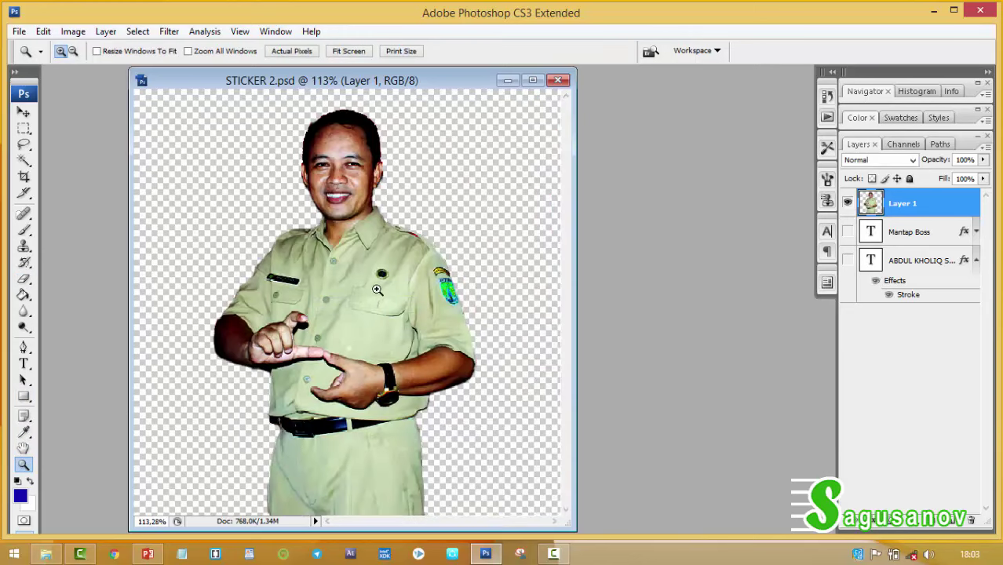
pyautogui.click(24, 112)
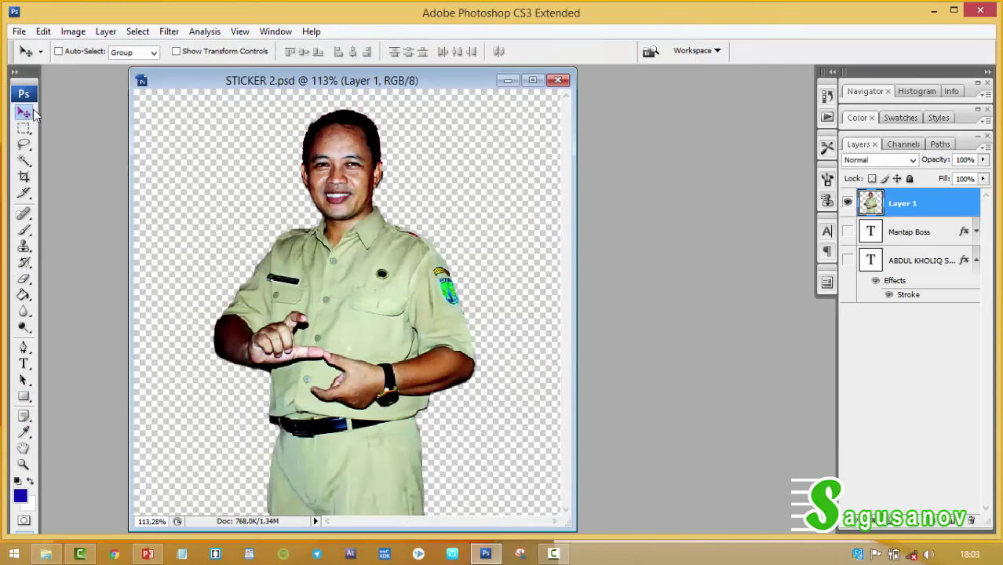
pyautogui.click(74, 35)
pyautogui.moveTo(95, 69)
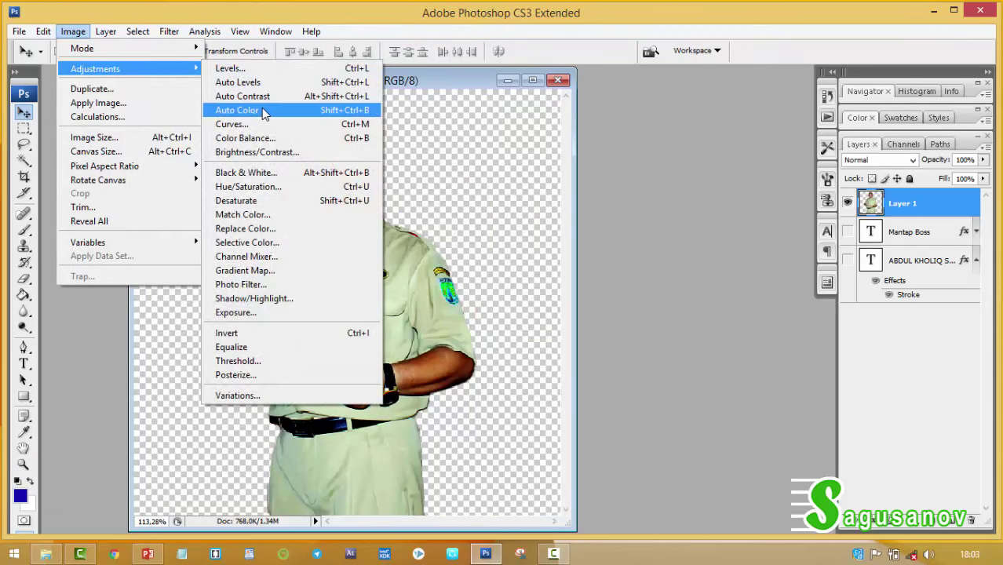
pyautogui.click(267, 124)
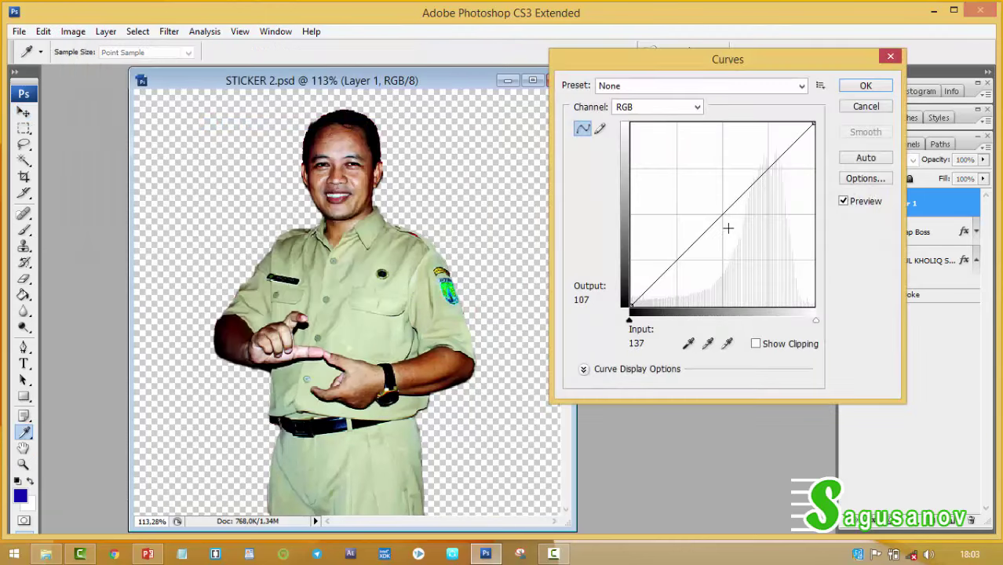
pyautogui.moveTo(713, 221); pyautogui.dragTo(701, 193)
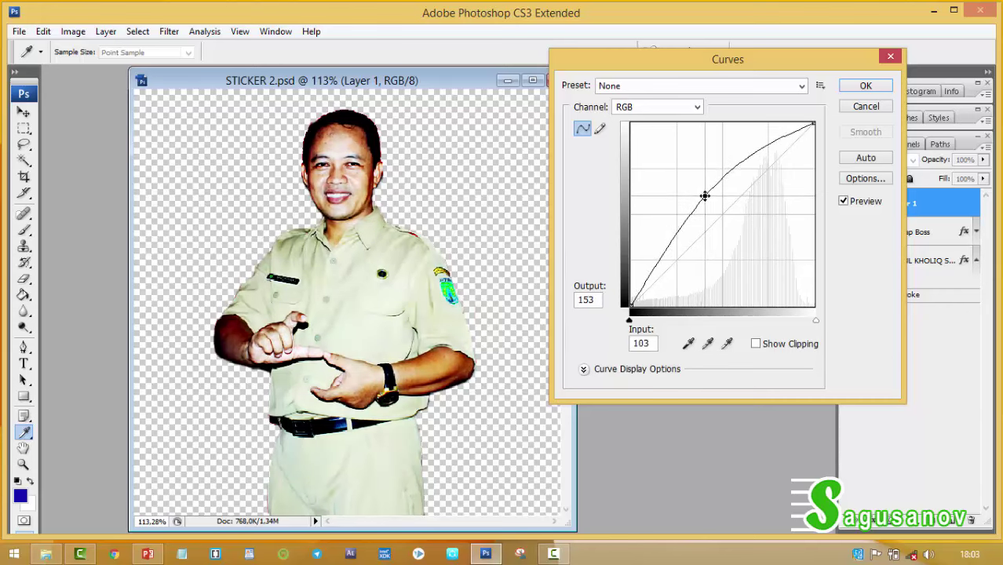
pyautogui.click(859, 86)
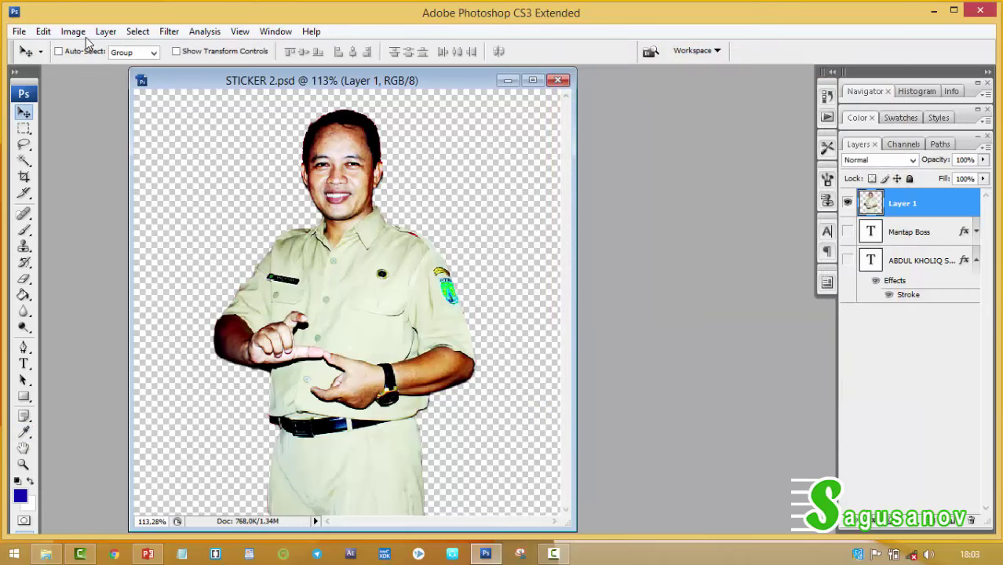
# - Apply Auto Color and Auto Contrast to the man's photo
pyautogui.click(81, 33)
pyautogui.moveTo(95, 69)
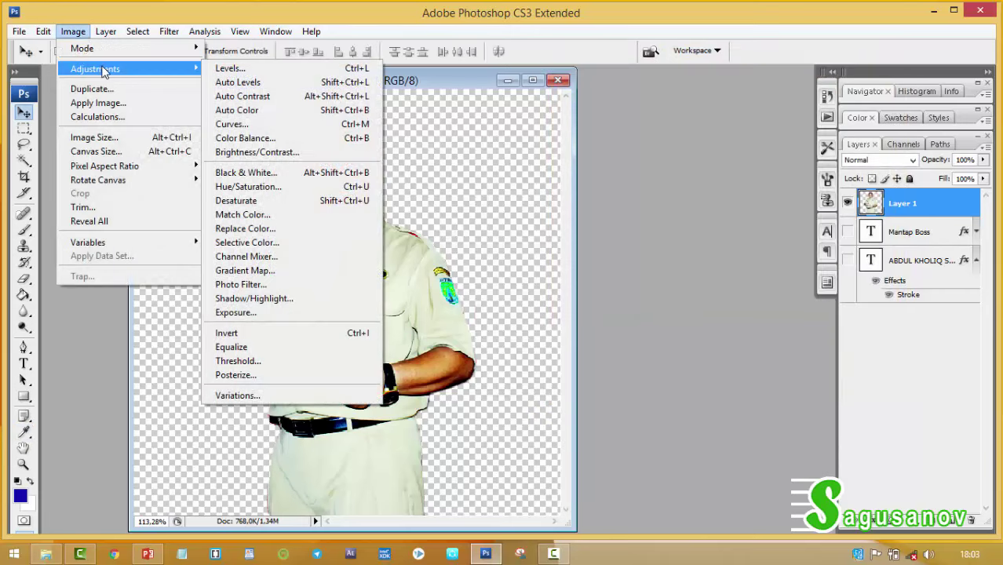
pyautogui.click(228, 69)
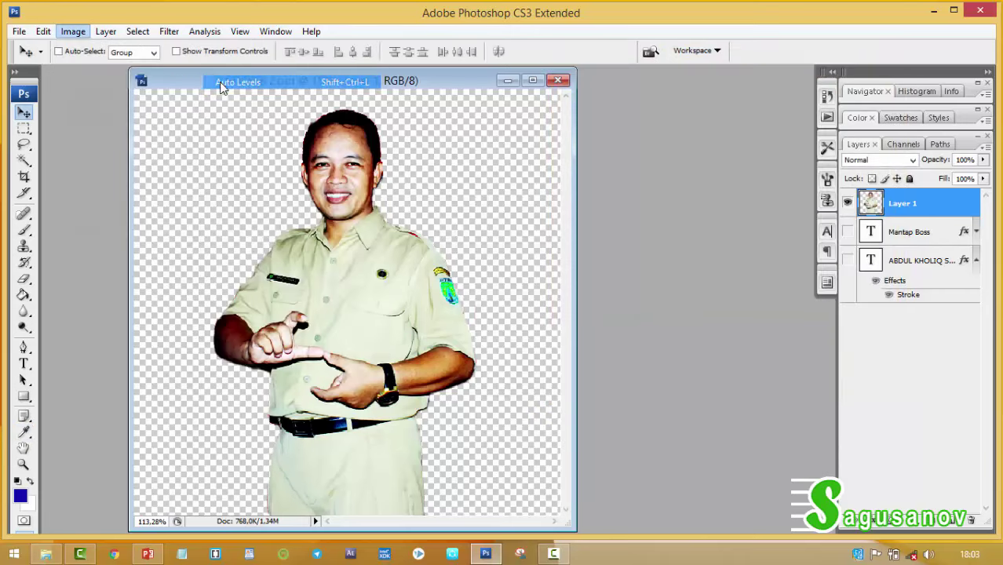
pyautogui.click(73, 32)
pyautogui.moveTo(95, 69)
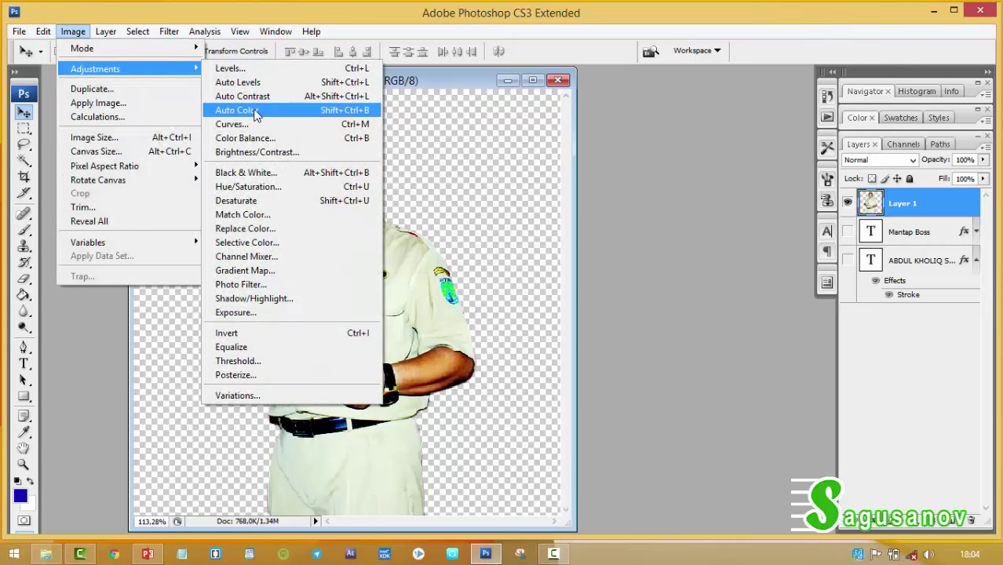
pyautogui.click(258, 111)
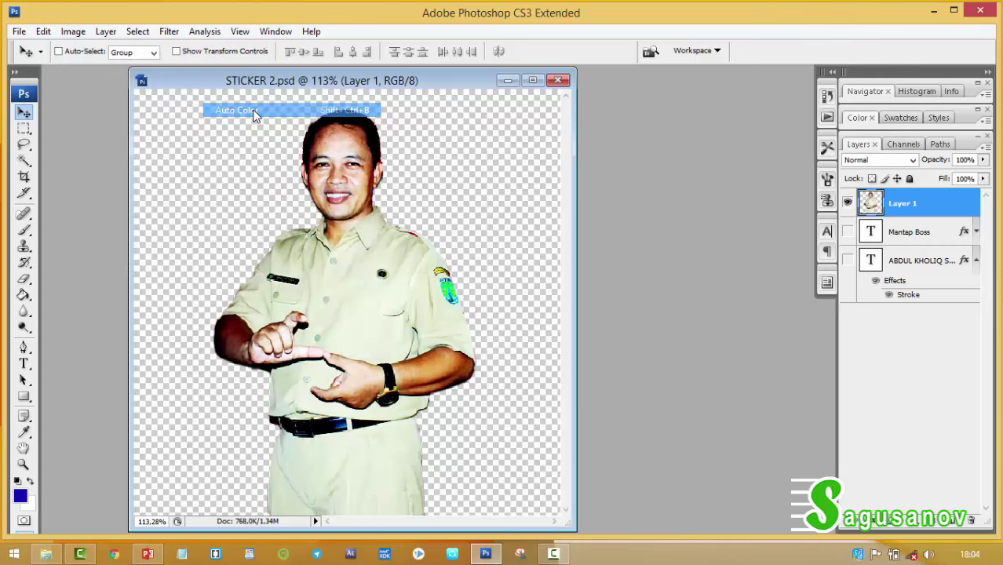
pyautogui.click(73, 31)
pyautogui.moveTo(95, 69)
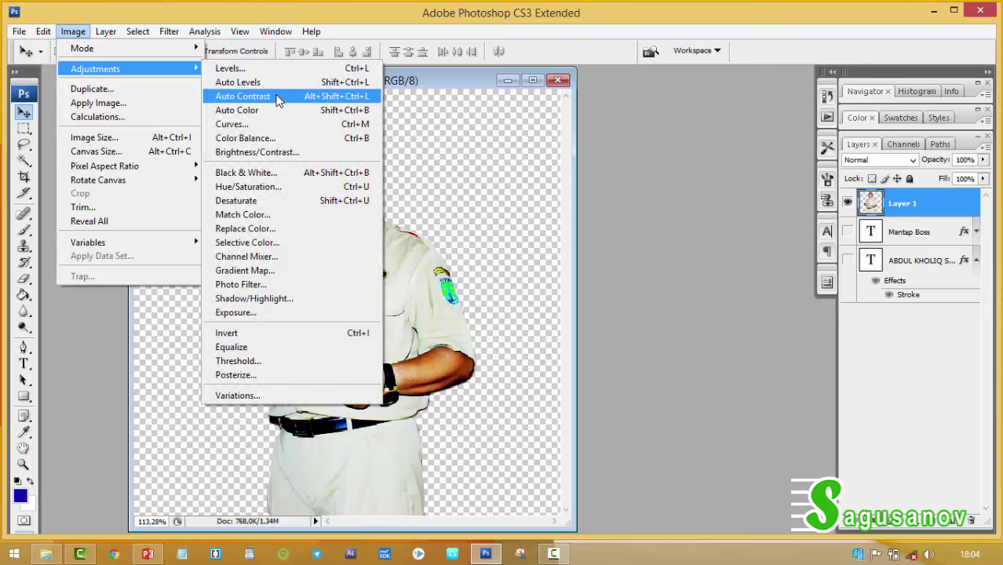
pyautogui.click(265, 96)
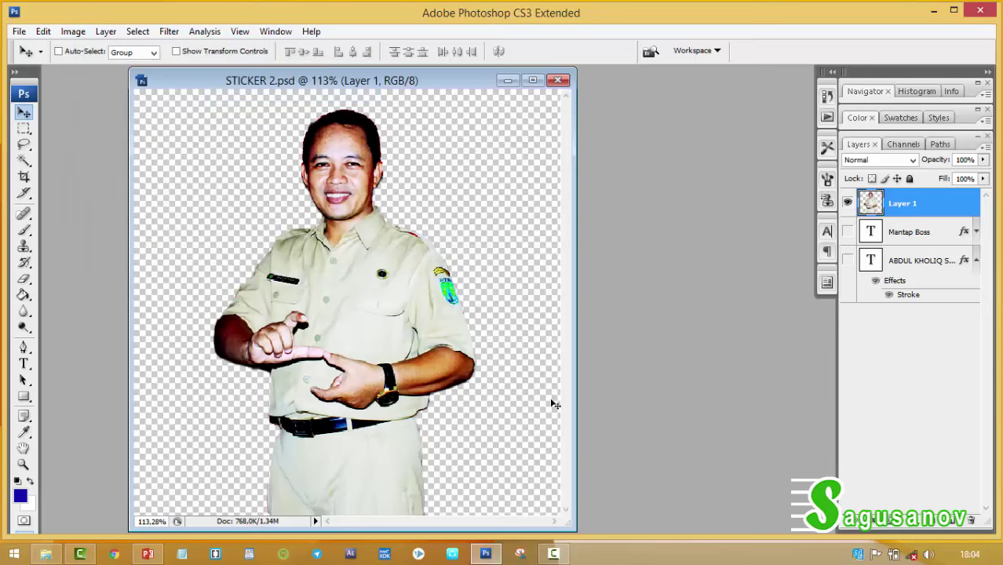
# - Show the Mantap Boss text, stack it above the photo and move it over the lower body
pyautogui.click(848, 231)
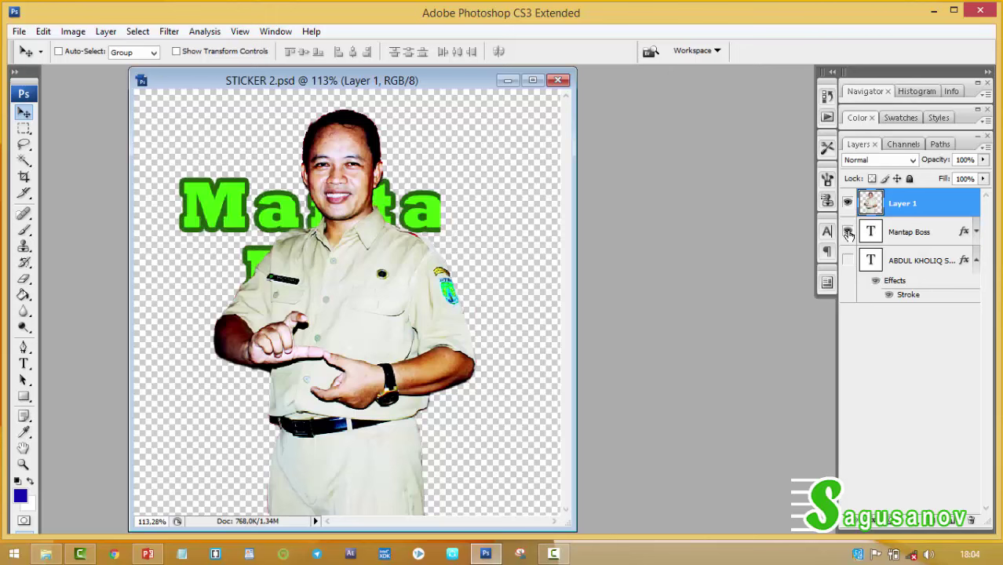
pyautogui.click(903, 235)
pyautogui.moveTo(903, 236); pyautogui.dragTo(904, 202)
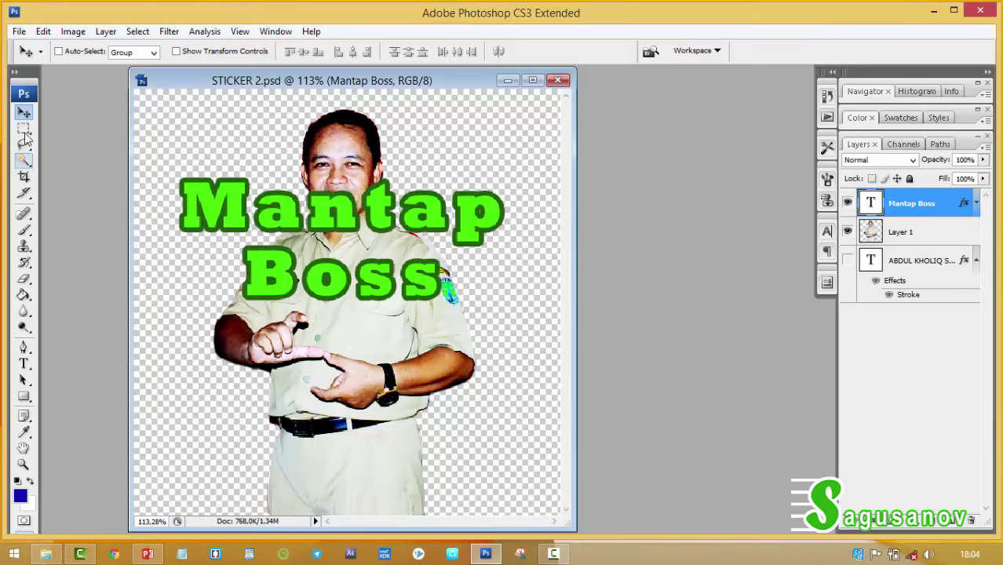
pyautogui.moveTo(318, 225); pyautogui.dragTo(334, 436)
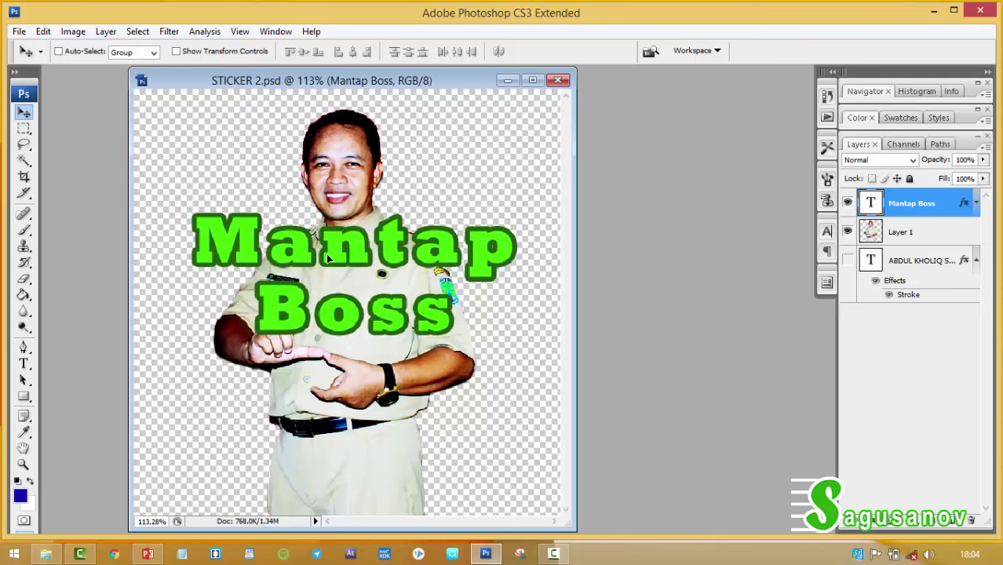
# - Retype Mantap Boss as SALAM and show the blue caption layer stacked above the photo
pyautogui.click(24, 363)
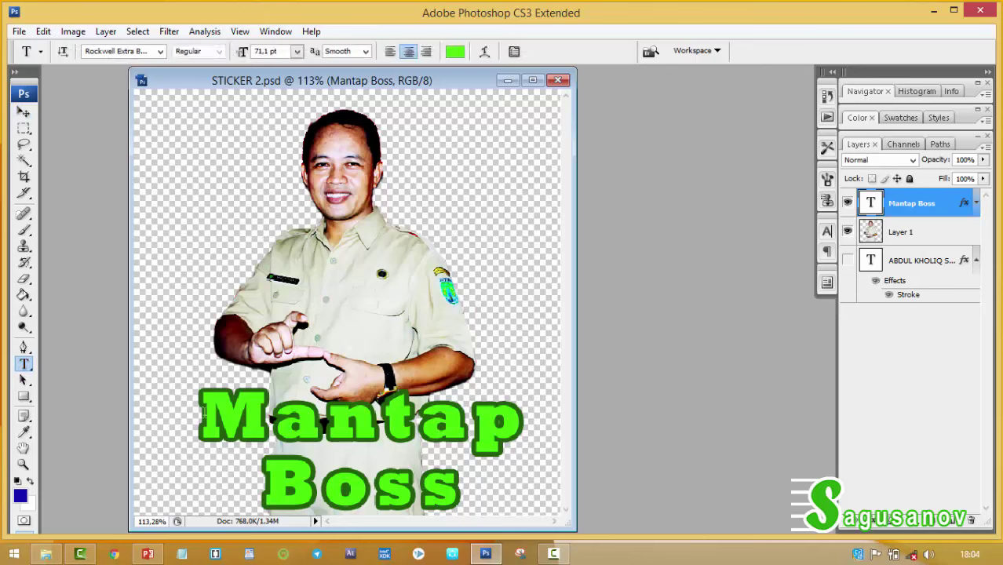
pyautogui.moveTo(203, 412); pyautogui.dragTo(476, 490)
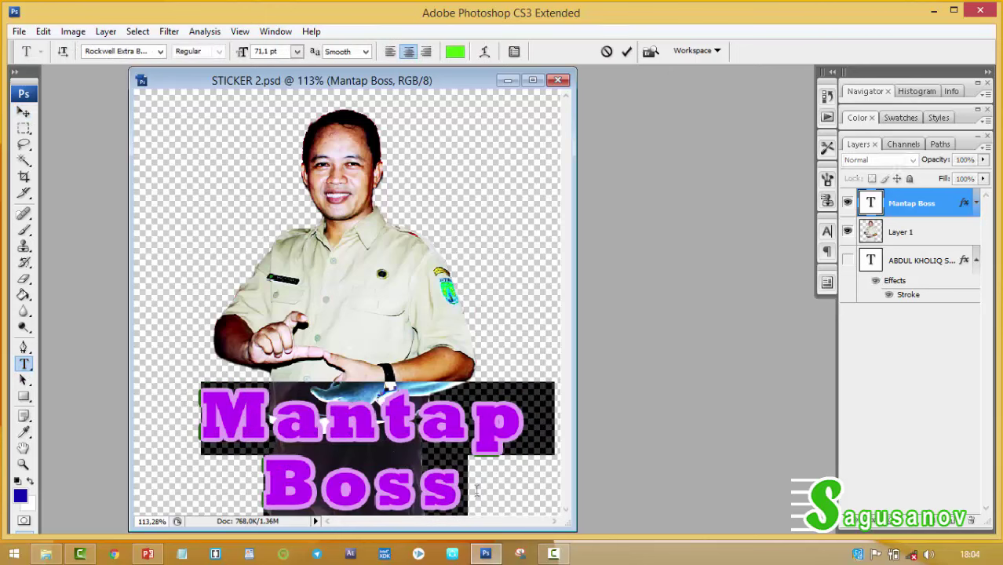
pyautogui.write('SALAM')
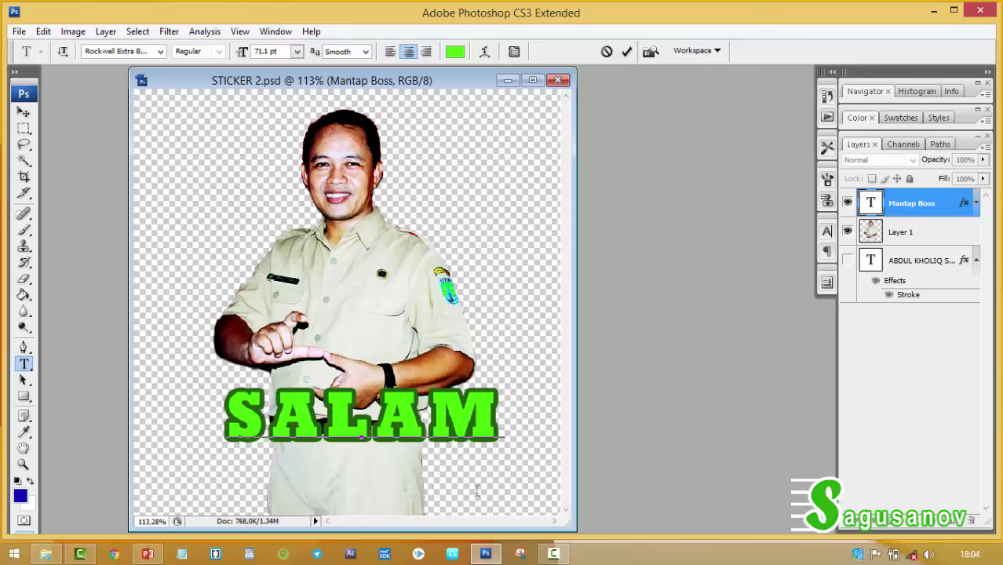
pyautogui.click(848, 261)
pyautogui.click(903, 261)
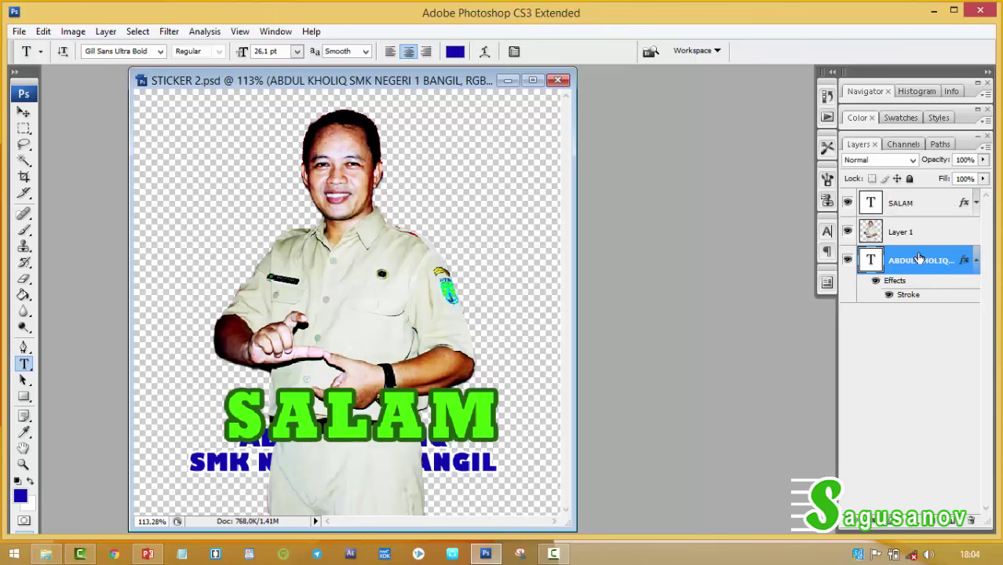
pyautogui.moveTo(904, 260); pyautogui.dragTo(902, 221)
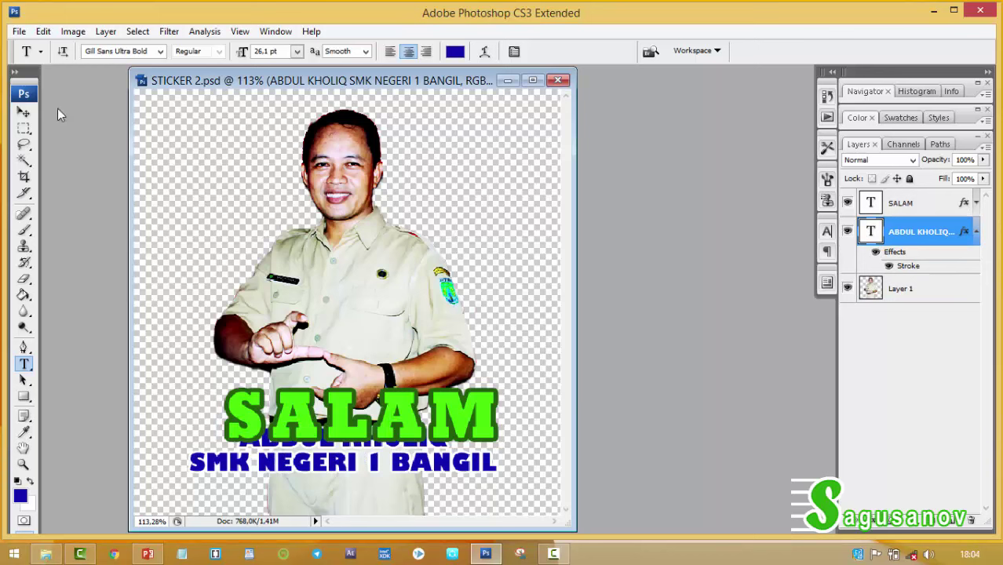
pyautogui.click(24, 112)
# - Move the blue caption below SALAM and retype it as SAGUSANOV
pyautogui.moveTo(414, 461); pyautogui.dragTo(418, 486)
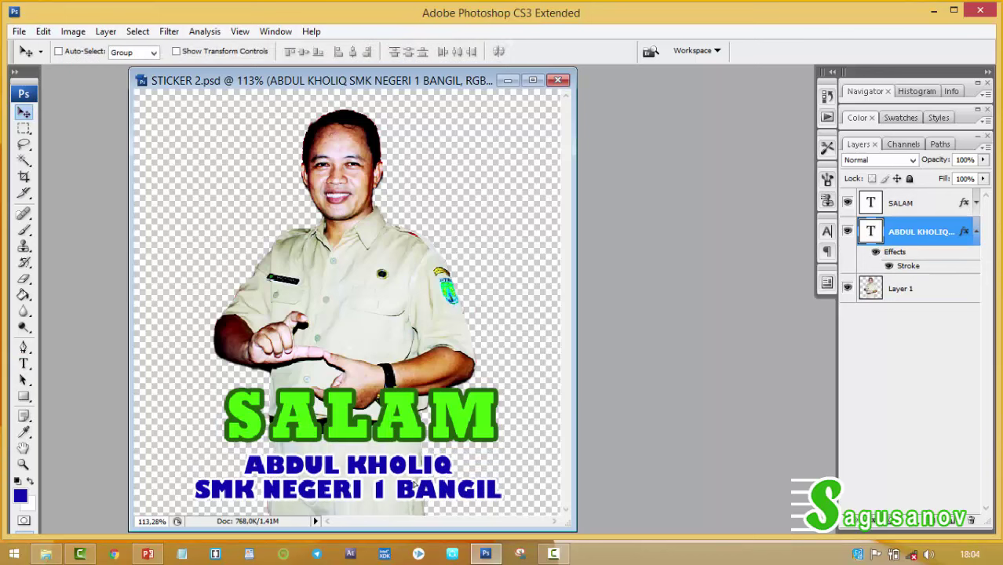
pyautogui.click(23, 364)
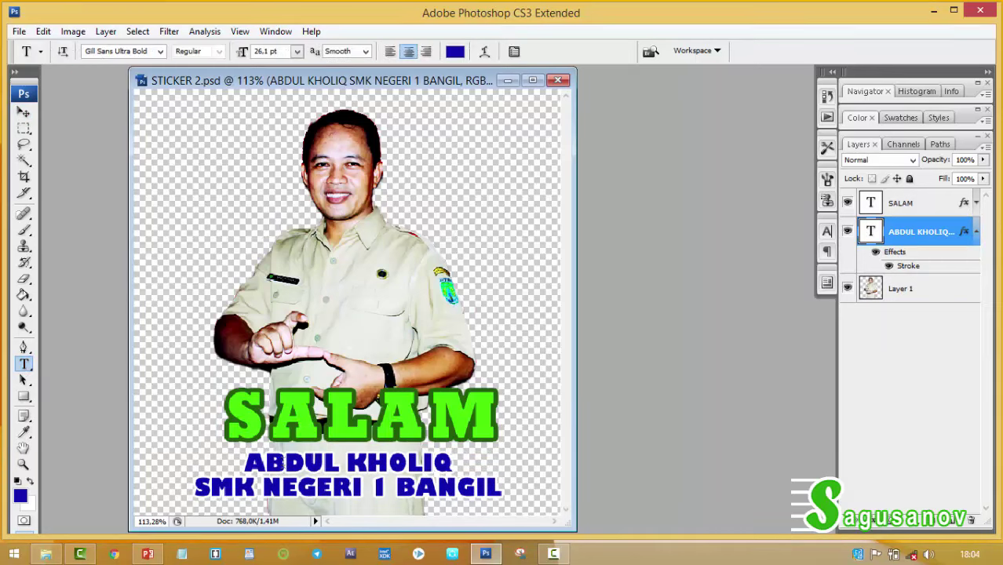
pyautogui.moveTo(246, 458); pyautogui.dragTo(518, 491)
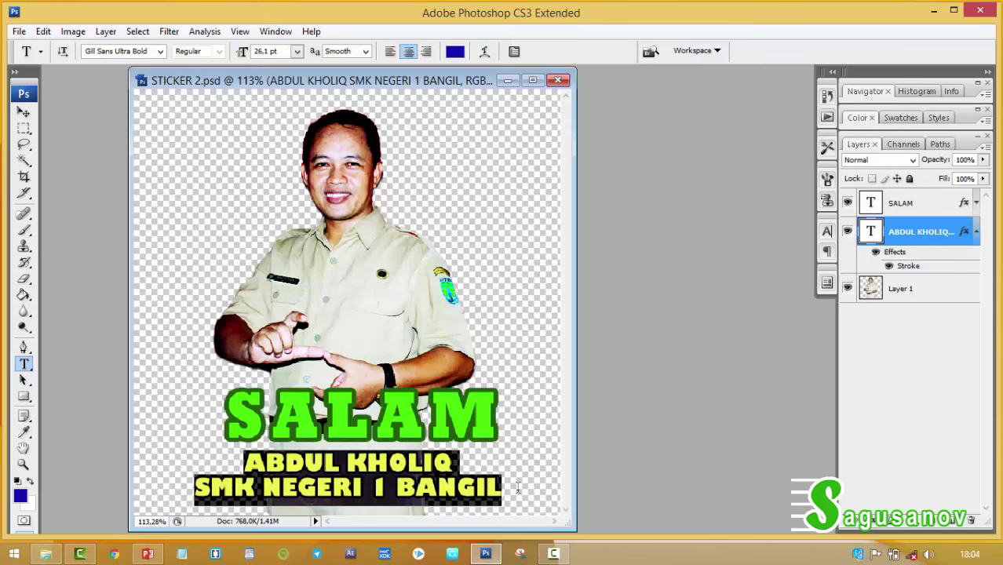
pyautogui.write('SAGUS')
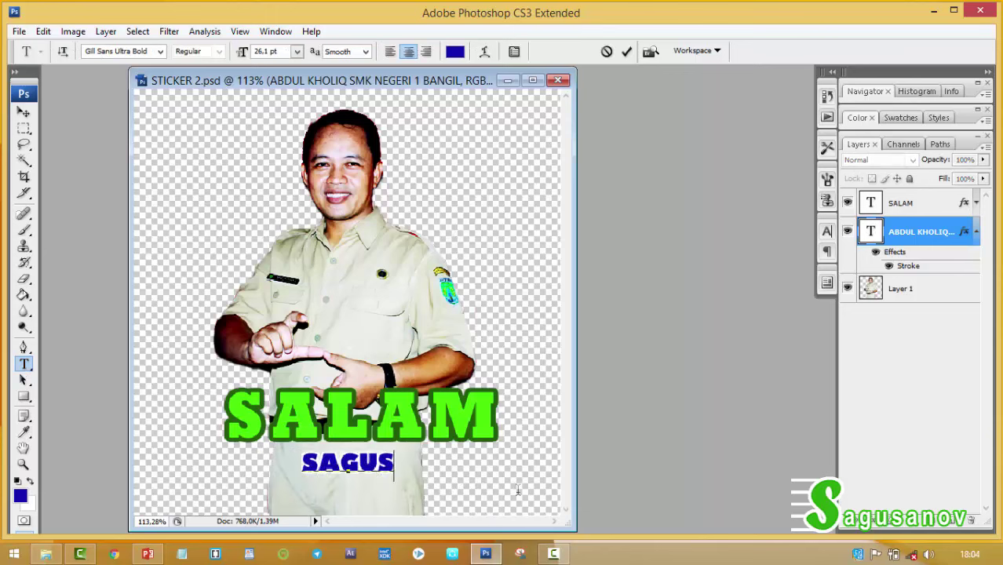
pyautogui.write('ANOV')
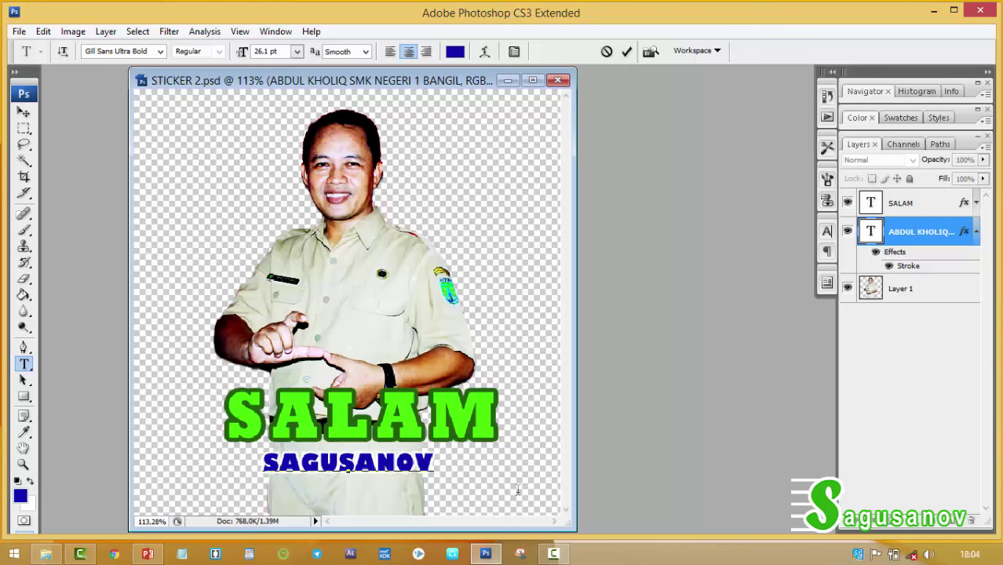
pyautogui.click(826, 234)
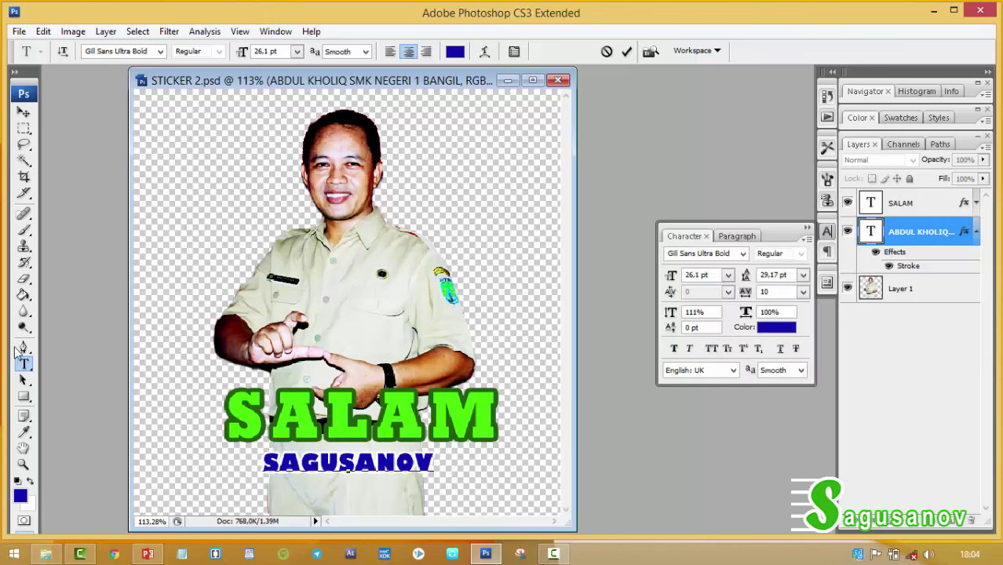
pyautogui.click(23, 349)
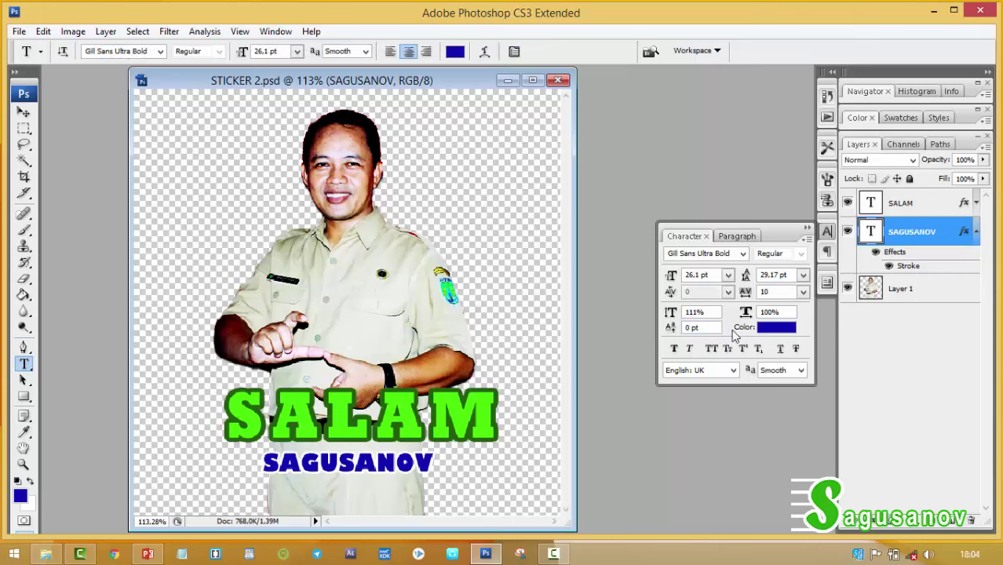
# - Set SAGUSANOV to 45,1 pt, and shrink SALAM to 47.1 pt with 950 tracking
pyautogui.doubleClick(689, 275)
pyautogui.write('54')
pyautogui.press('Return')
pyautogui.moveTo(672, 279); pyautogui.dragTo(666, 281)
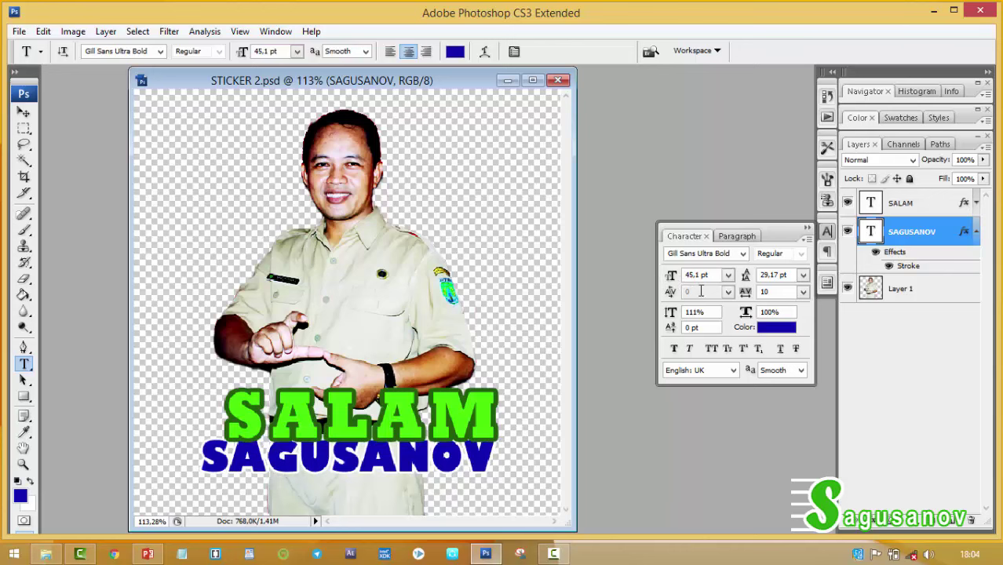
pyautogui.click(900, 206)
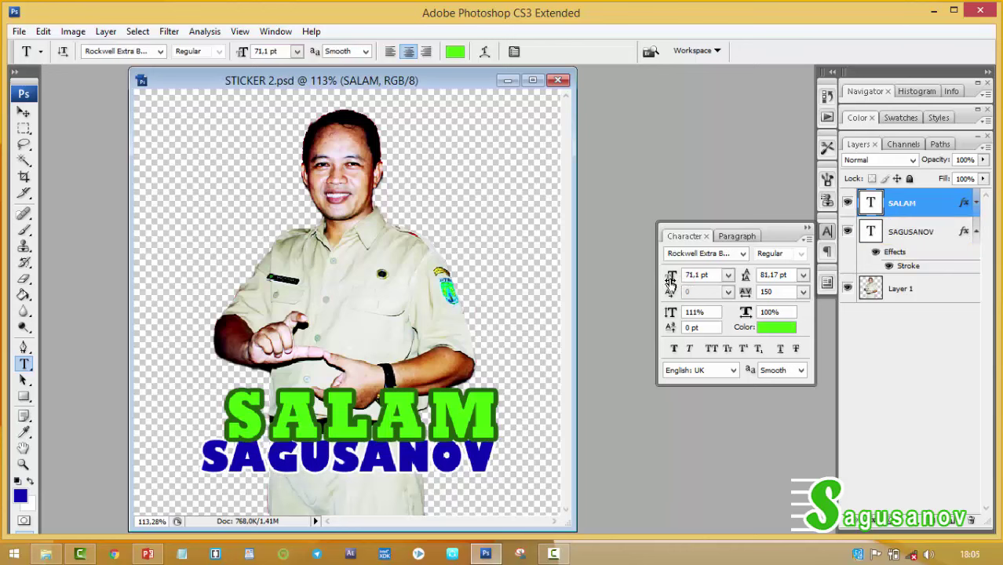
pyautogui.moveTo(669, 283); pyautogui.dragTo(665, 281)
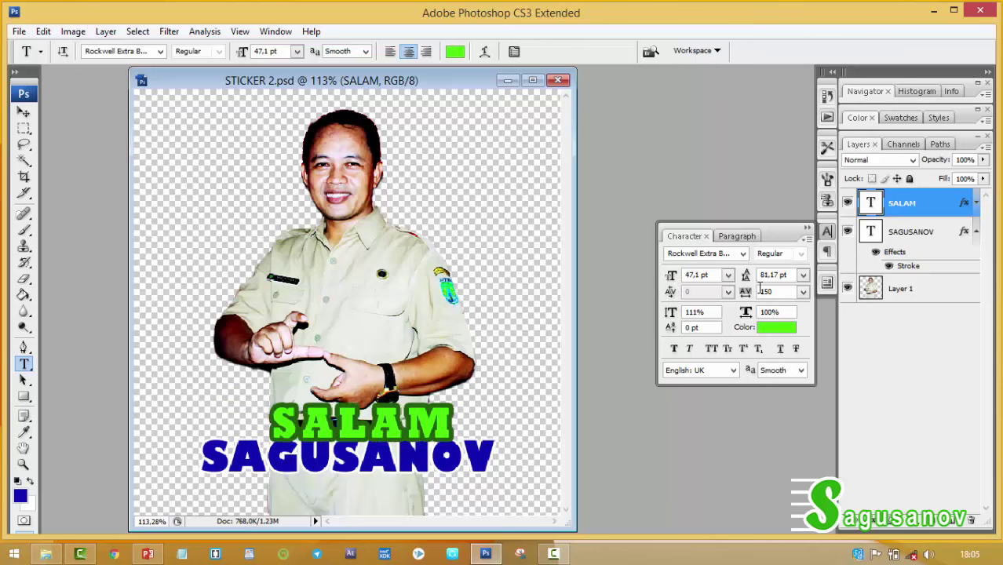
pyautogui.moveTo(746, 282); pyautogui.dragTo(749, 296)
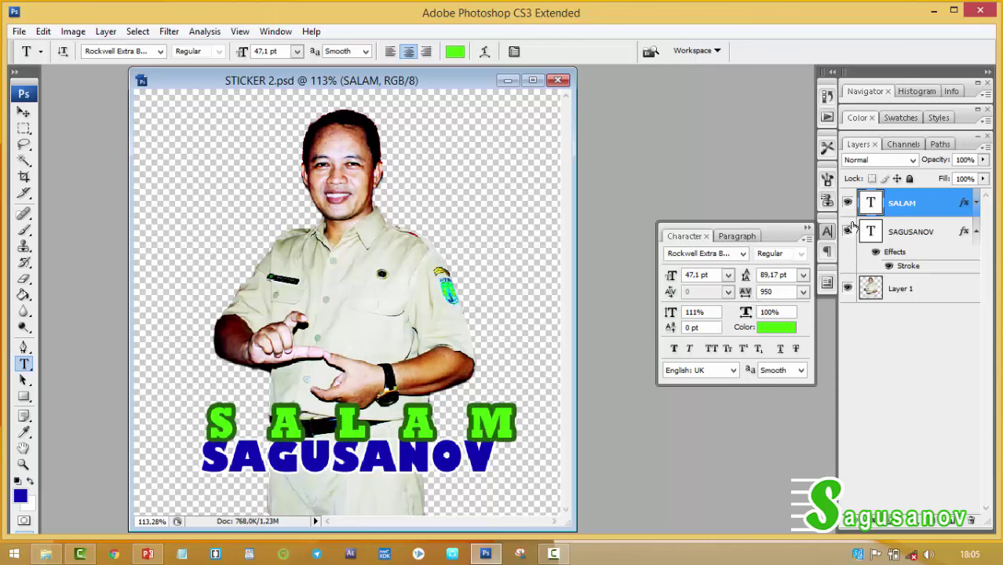
pyautogui.click(976, 204)
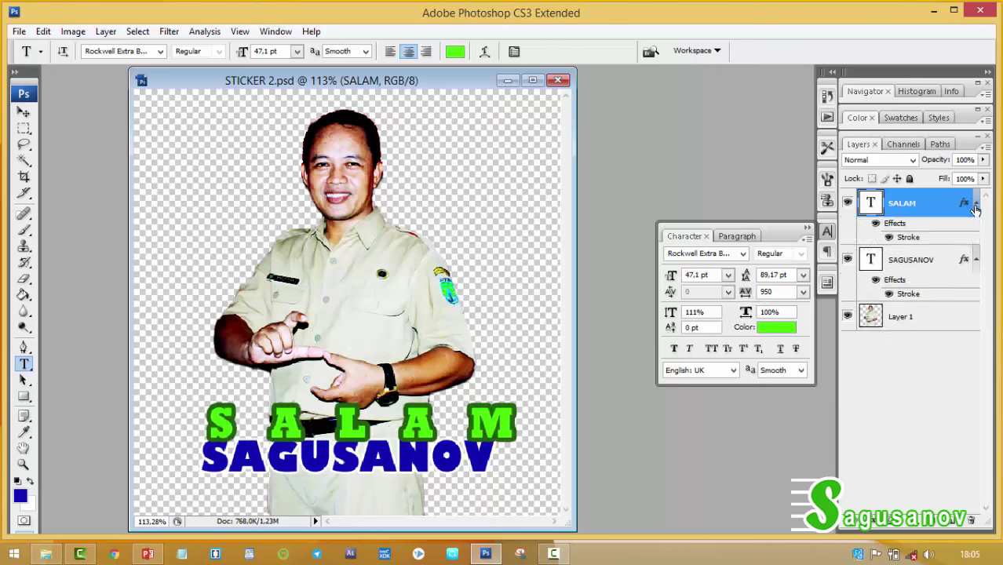
# - Thin SALAM's green Stroke outline and shift SALAM slightly to the left
pyautogui.doubleClick(903, 238)
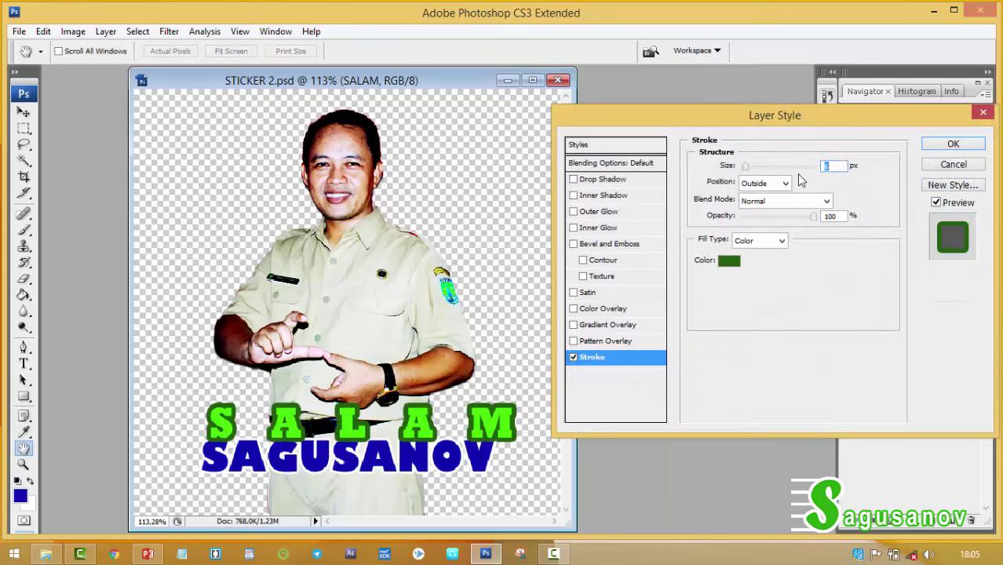
pyautogui.moveTo(746, 172); pyautogui.dragTo(744, 172)
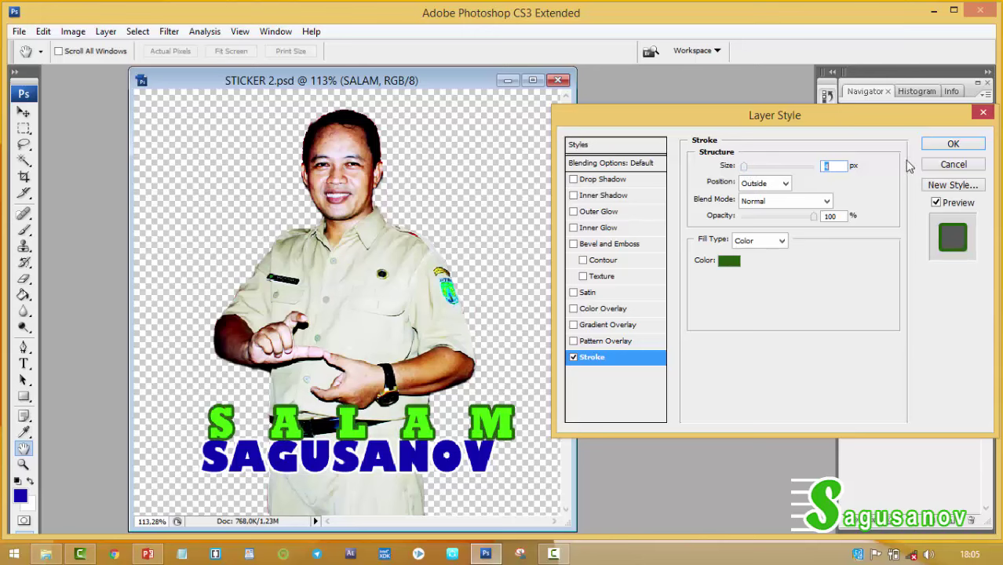
pyautogui.click(951, 143)
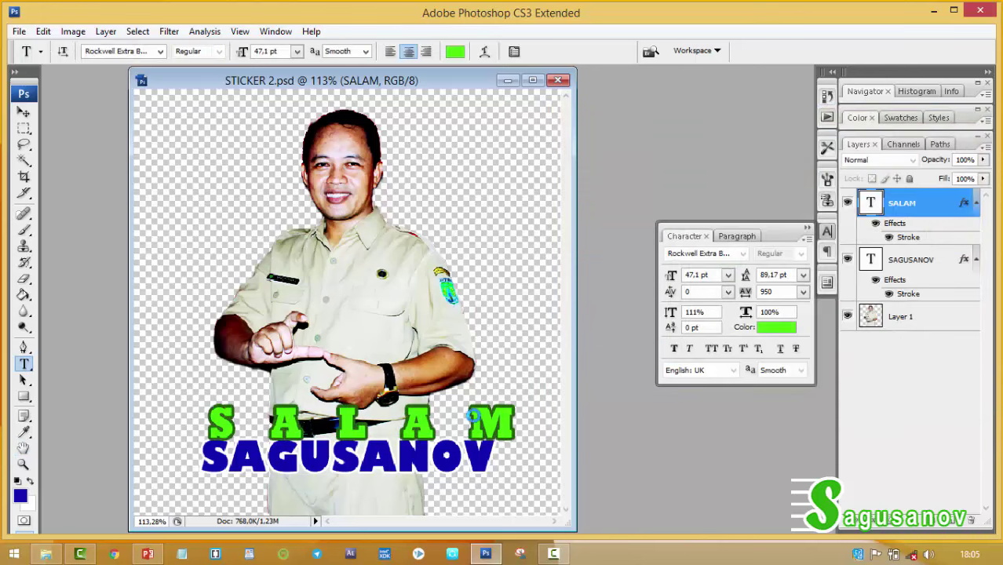
pyautogui.click(23, 112)
pyautogui.moveTo(417, 421); pyautogui.dragTo(408, 421)
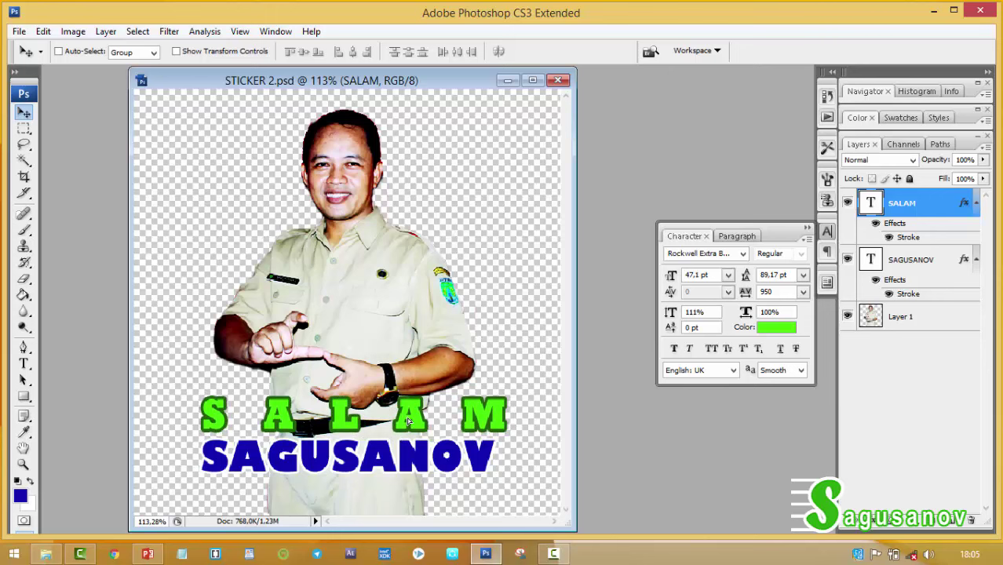
# - Nudge SAGUSANOV down slightly and give it a 3 px light-lavender outside stroke
pyautogui.click(899, 265)
pyautogui.press('Down')
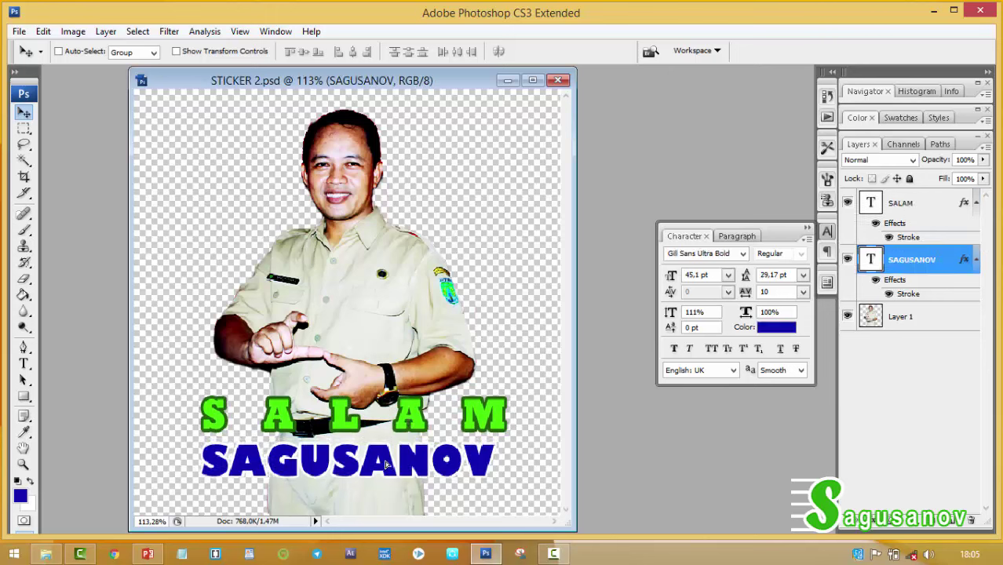
pyautogui.press('Down')
pyautogui.press('Down')
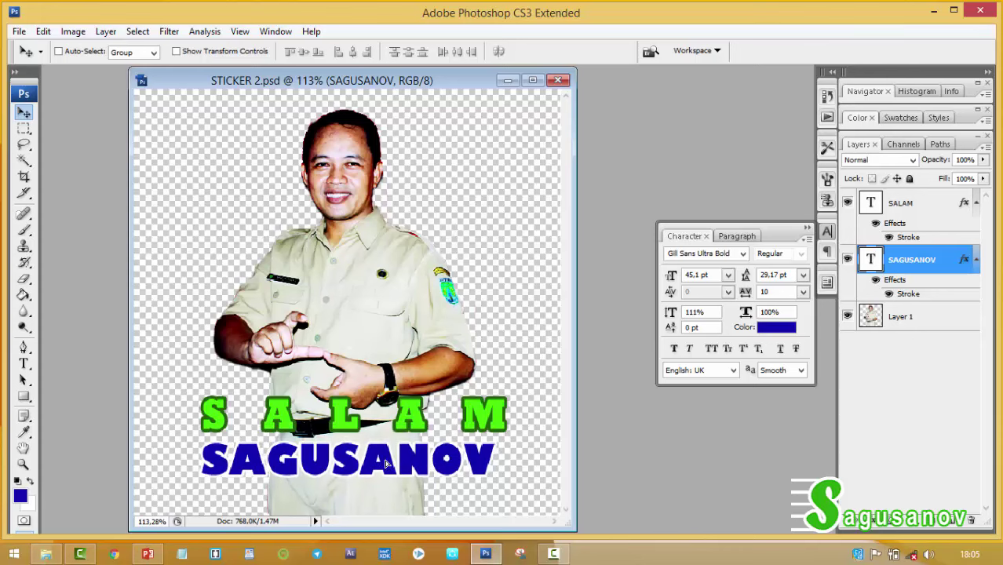
pyautogui.doubleClick(911, 295)
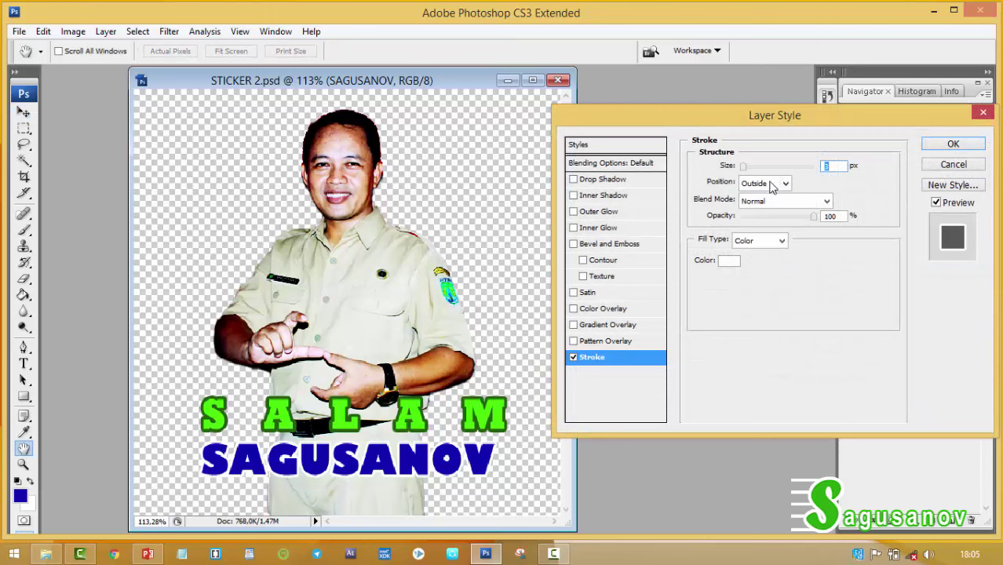
pyautogui.click(728, 261)
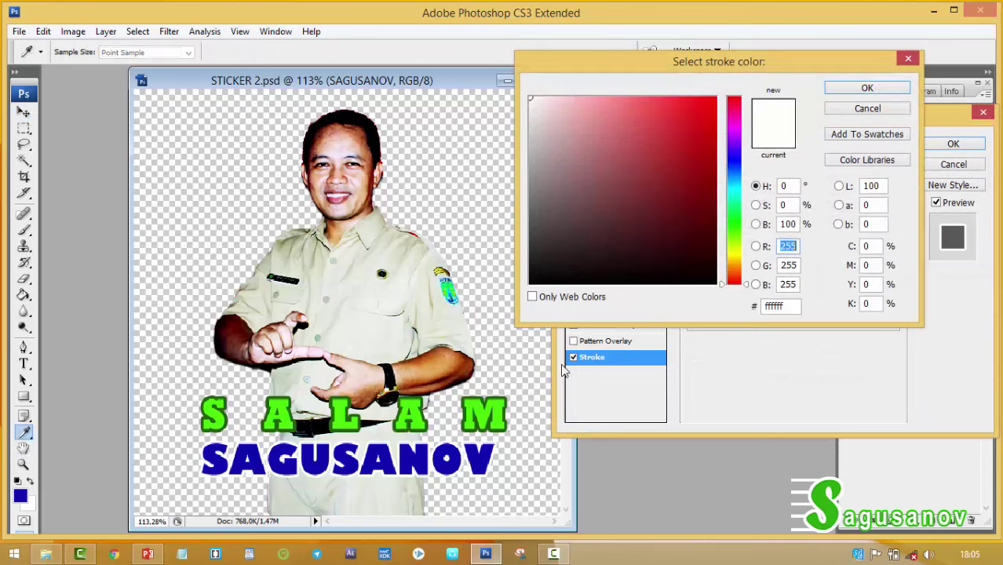
pyautogui.click(430, 470)
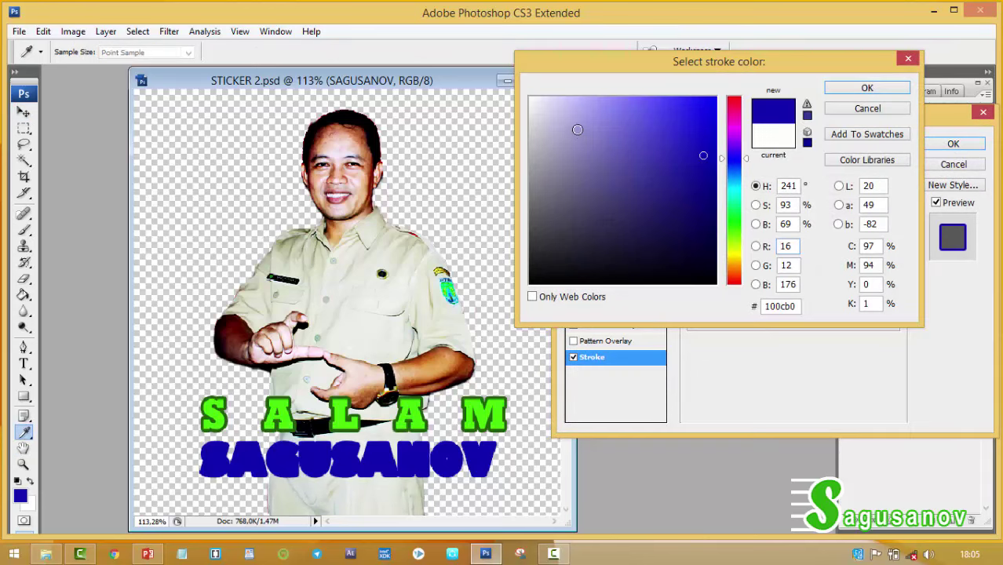
pyautogui.moveTo(577, 128); pyautogui.dragTo(564, 102)
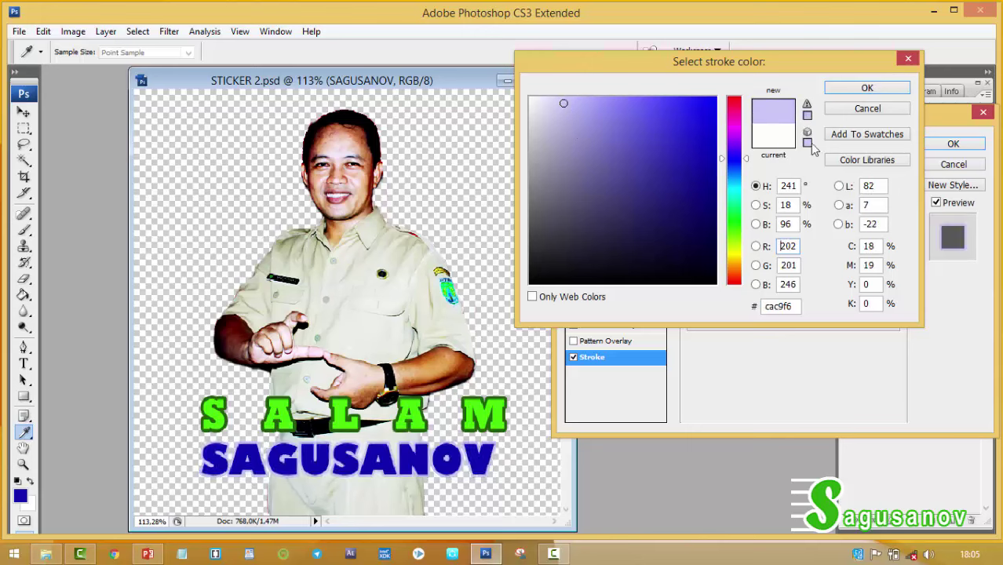
pyautogui.click(866, 88)
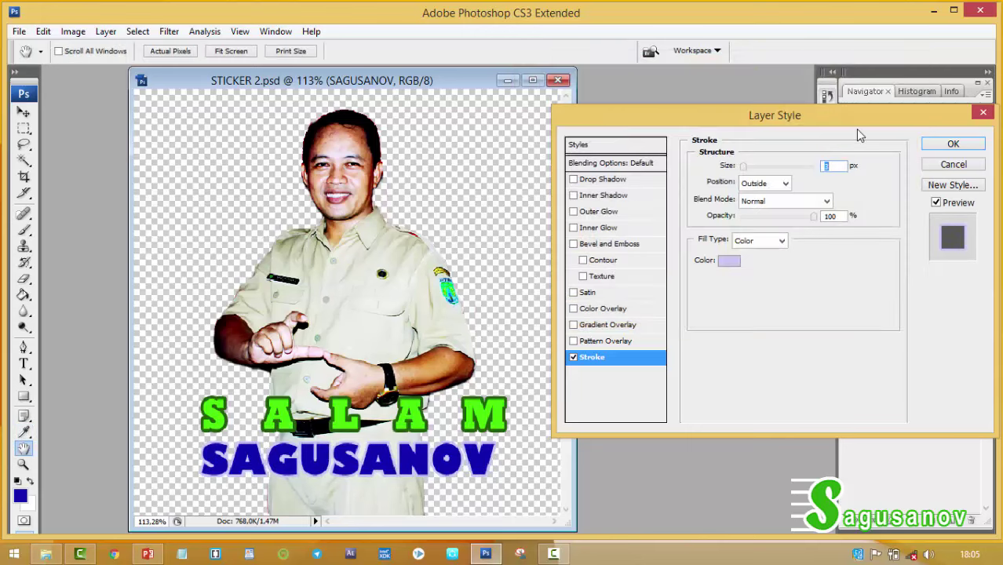
pyautogui.click(940, 146)
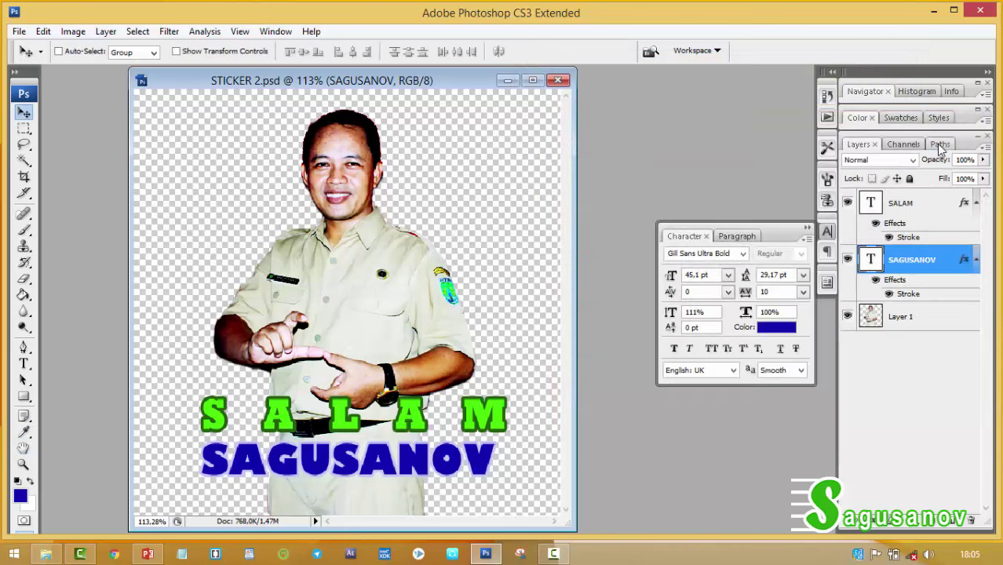
# - Save As a PNG named 'STICKER 2', accepting the default PNG Options
pyautogui.click(18, 32)
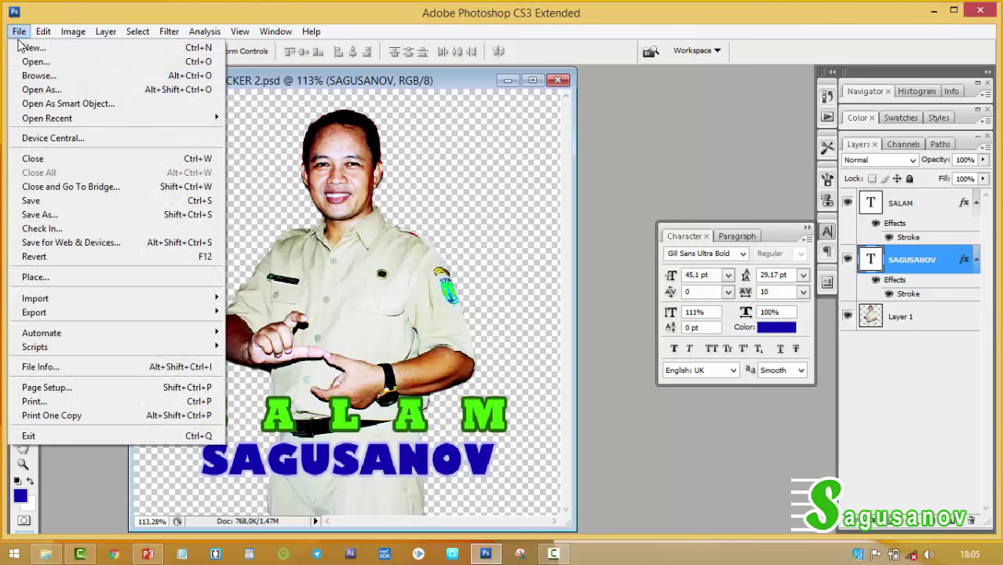
pyautogui.click(38, 201)
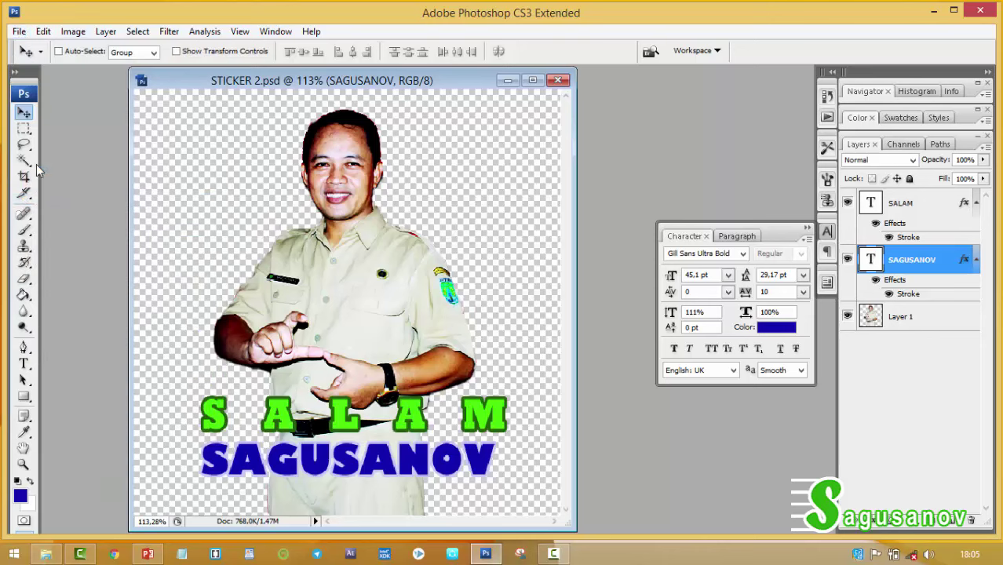
pyautogui.click(18, 32)
pyautogui.click(35, 214)
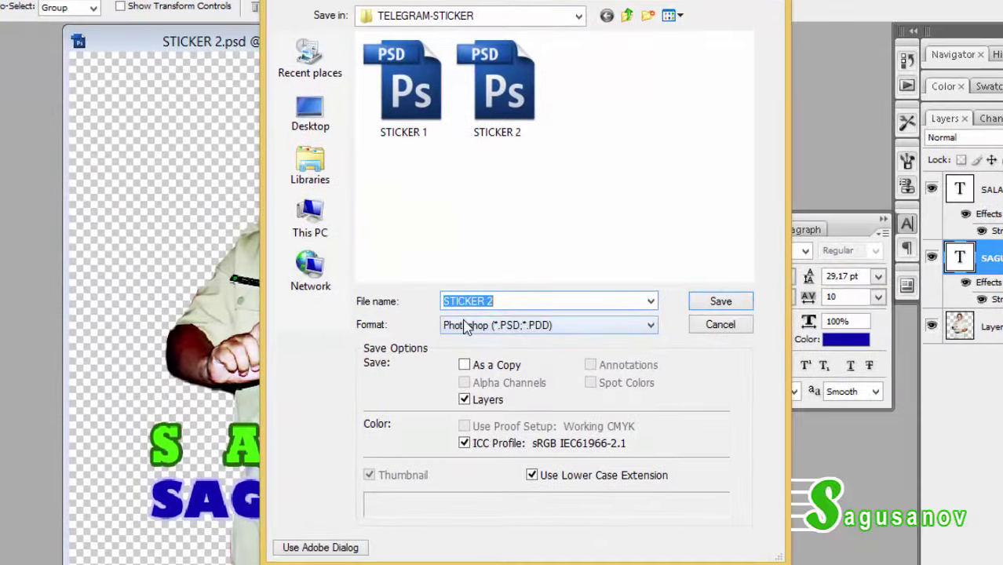
pyautogui.click(468, 327)
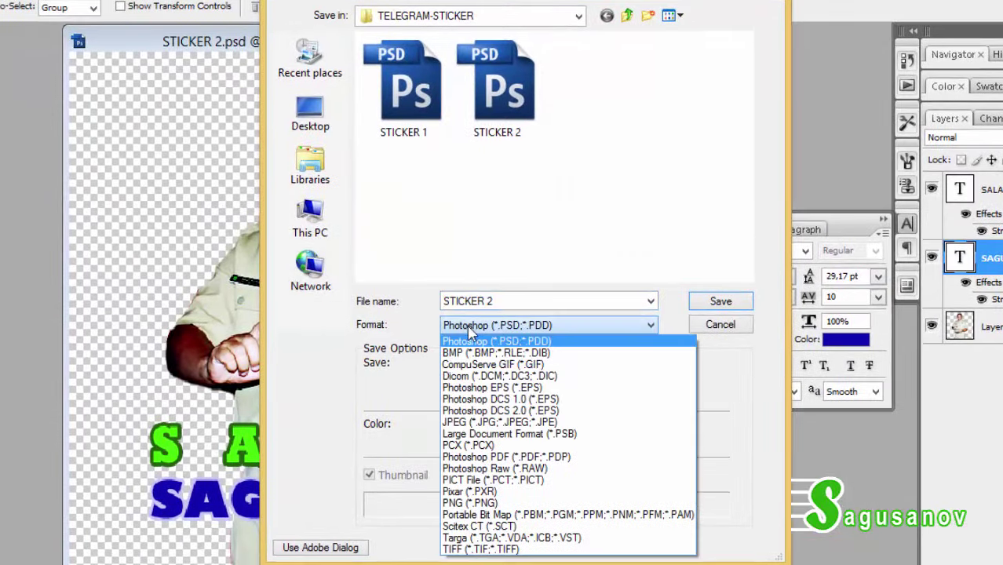
pyautogui.click(494, 503)
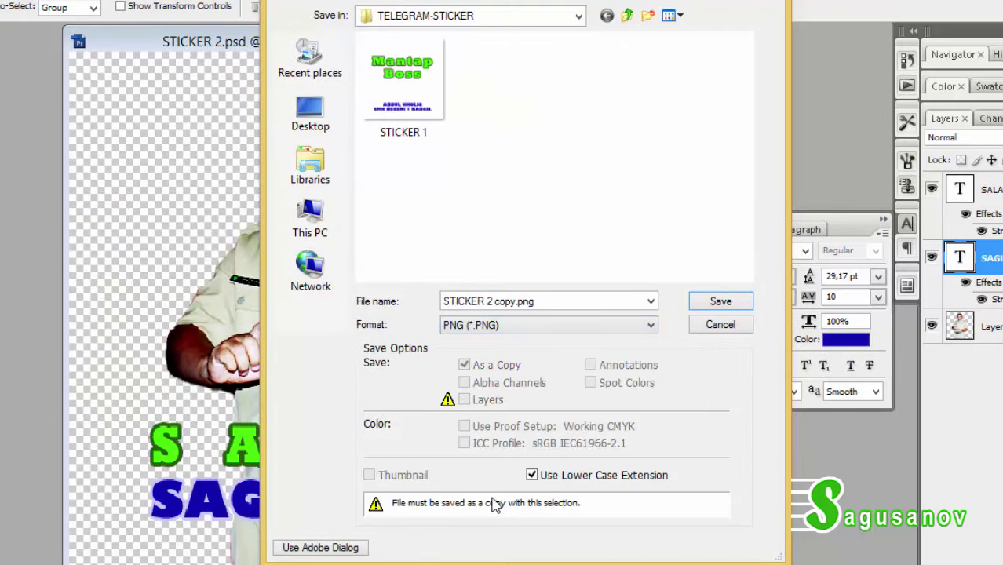
pyautogui.click(435, 120)
pyautogui.click(501, 300)
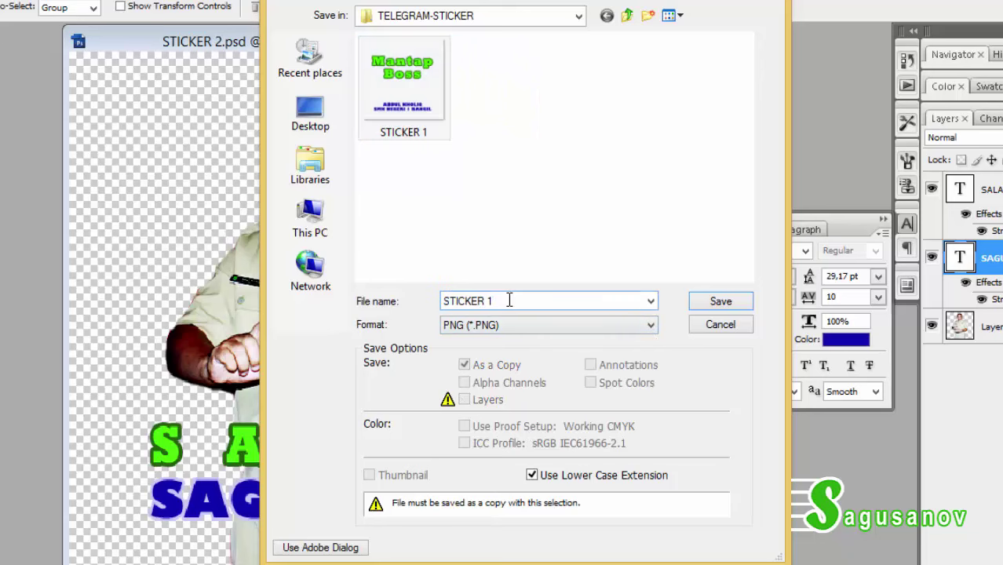
pyautogui.press('BackSpace')
pyautogui.write('2')
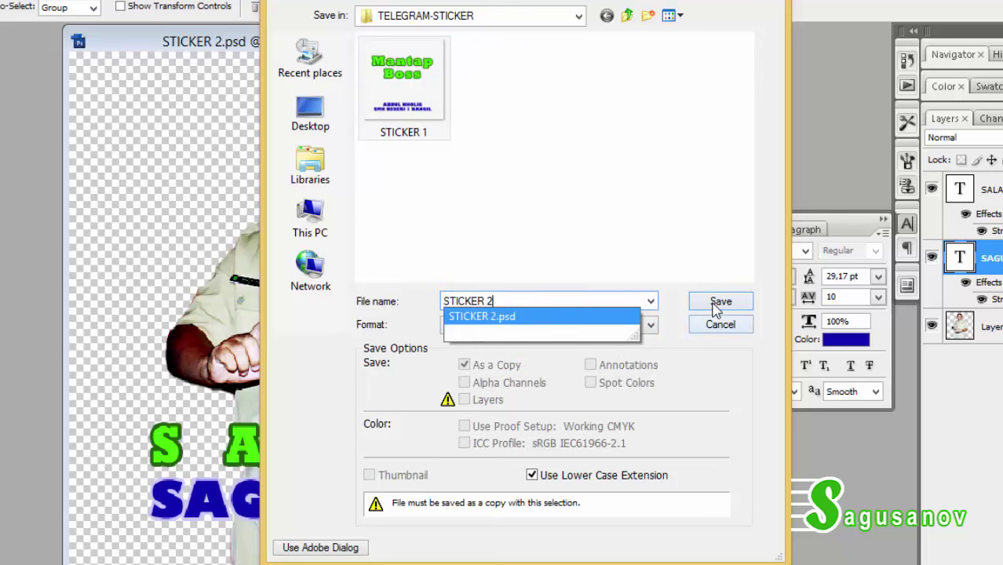
pyautogui.click(715, 308)
pyautogui.click(587, 267)
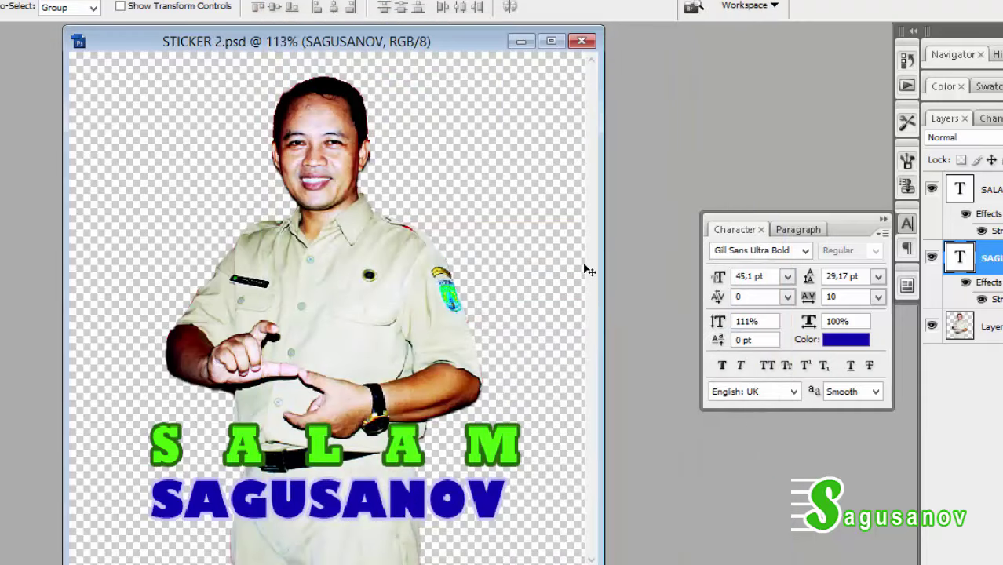